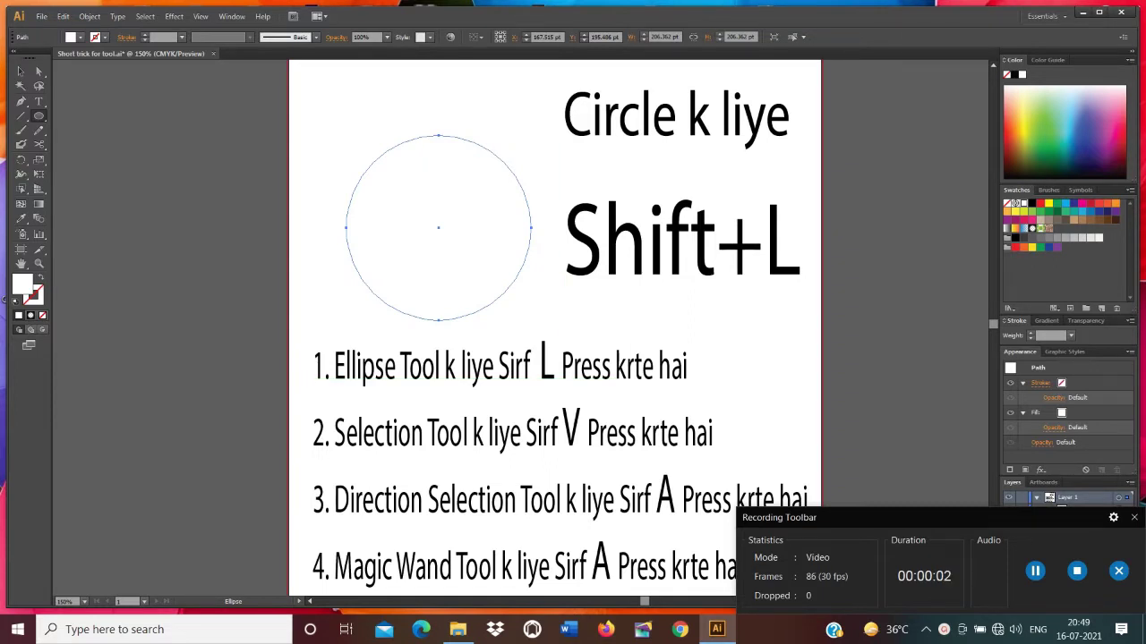
# Open the File menu of the shortcut-tips document
pyautogui.scroll(1, 293, 286)
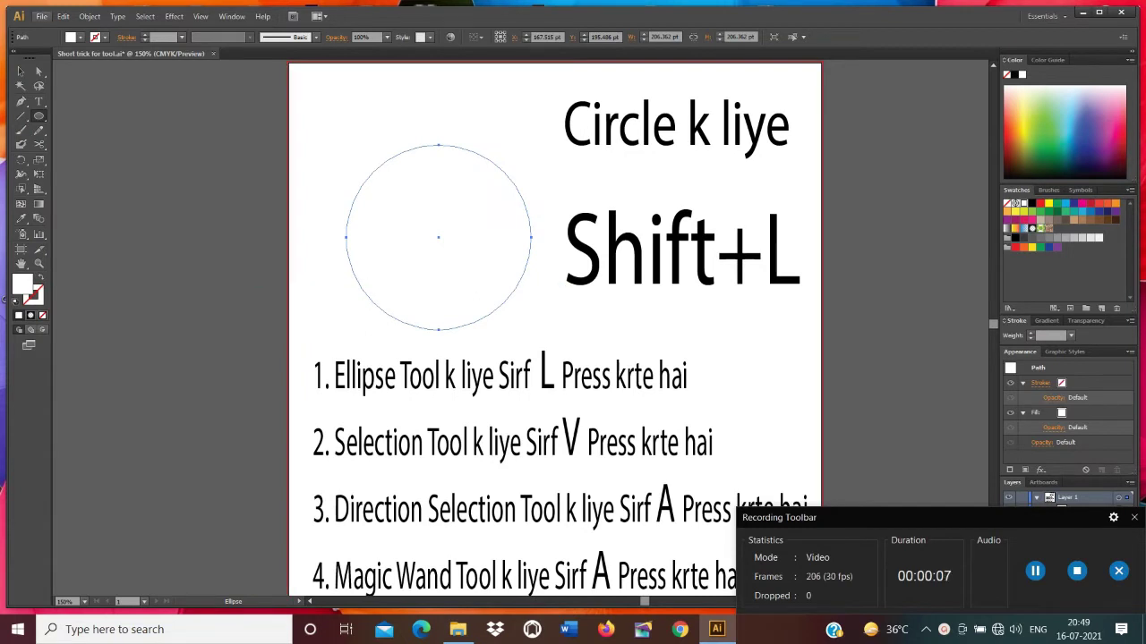
pyautogui.click(41, 16)
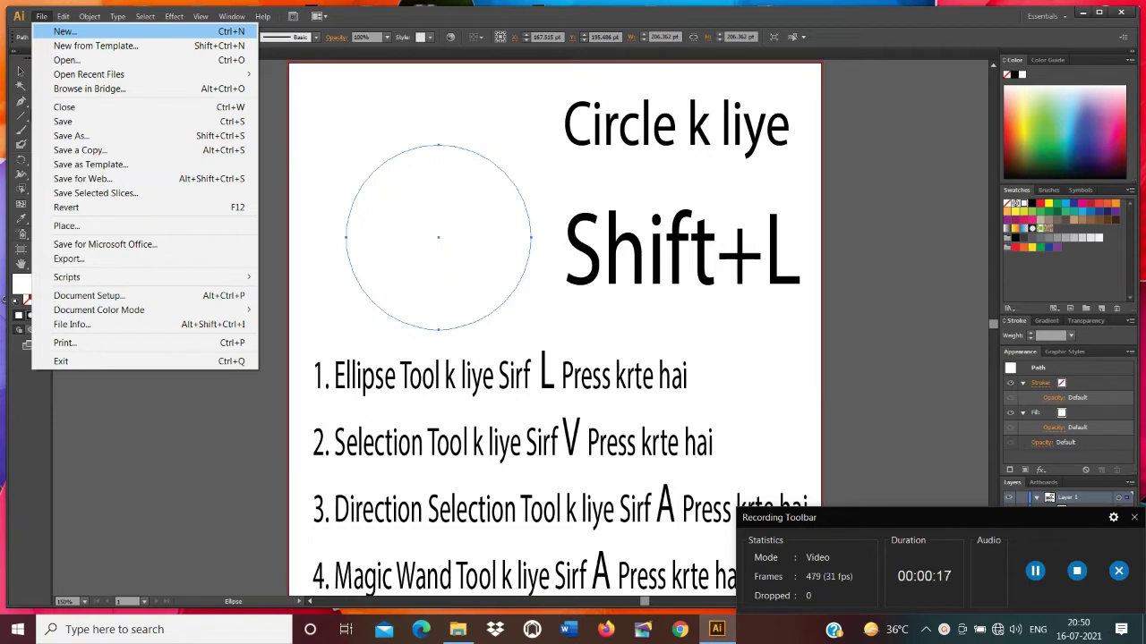
# Close the File menu and confirm a 206.3623 pt circle in the Ellipse dialog
pyautogui.press('Down')
pyautogui.press('Down')
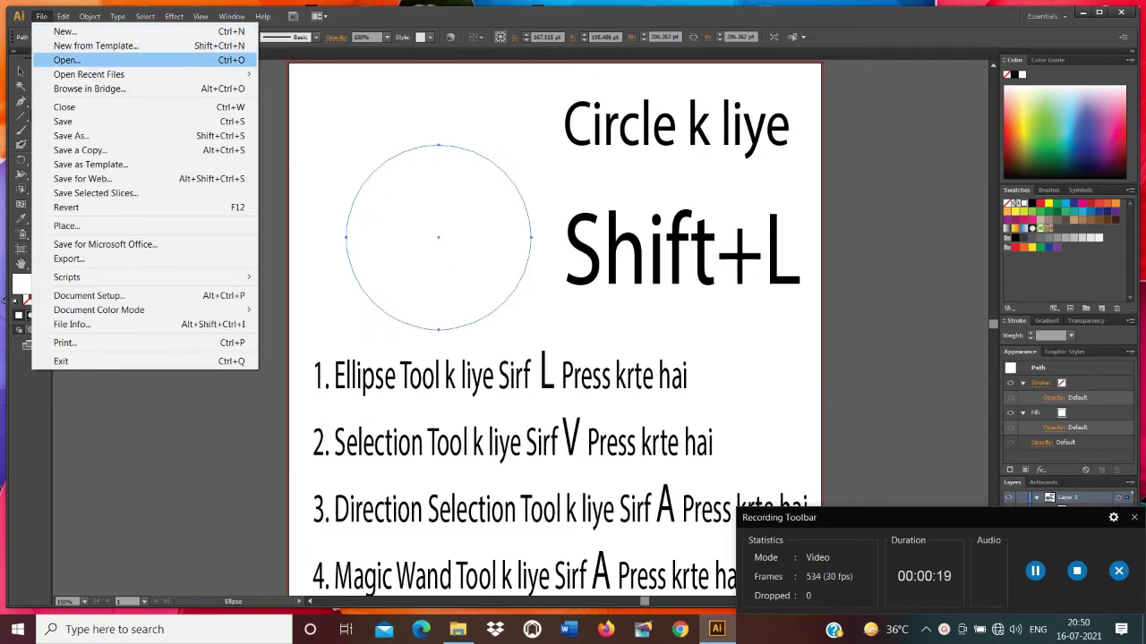
pyautogui.press('Up')
pyautogui.press('Up')
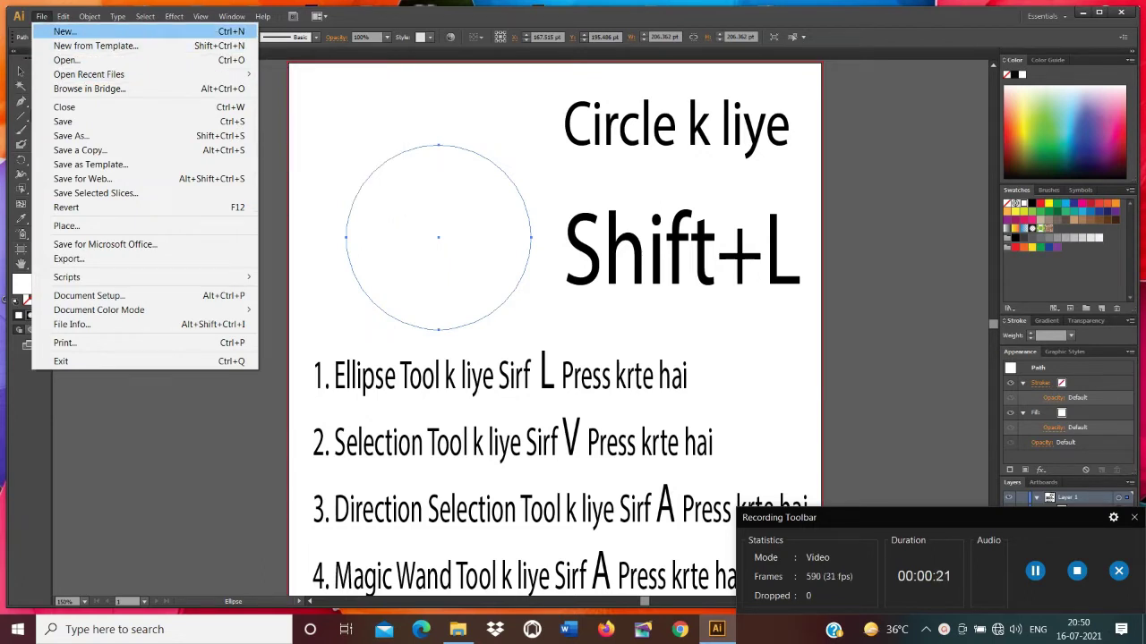
pyautogui.press('Down')
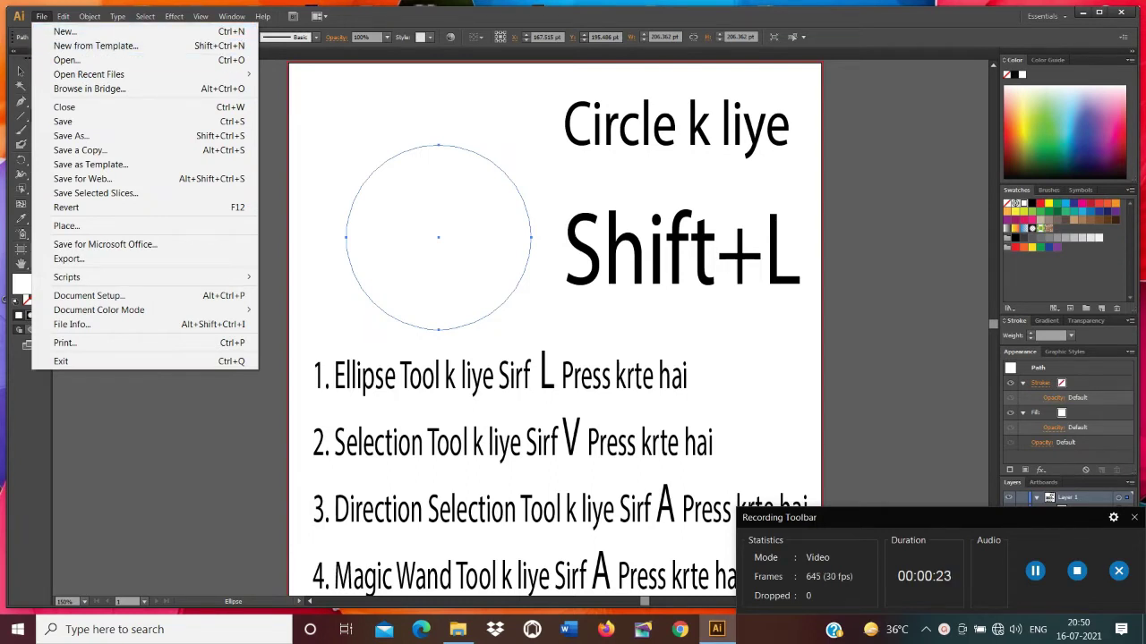
pyautogui.press('Escape')
pyautogui.click(439, 237)
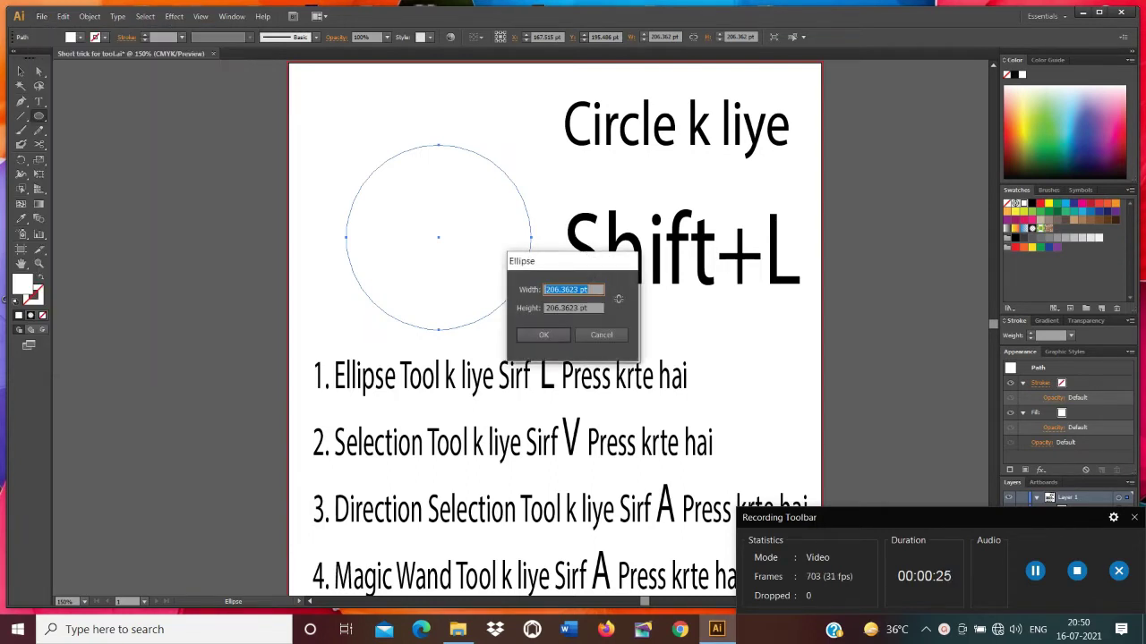
pyautogui.press('Return')
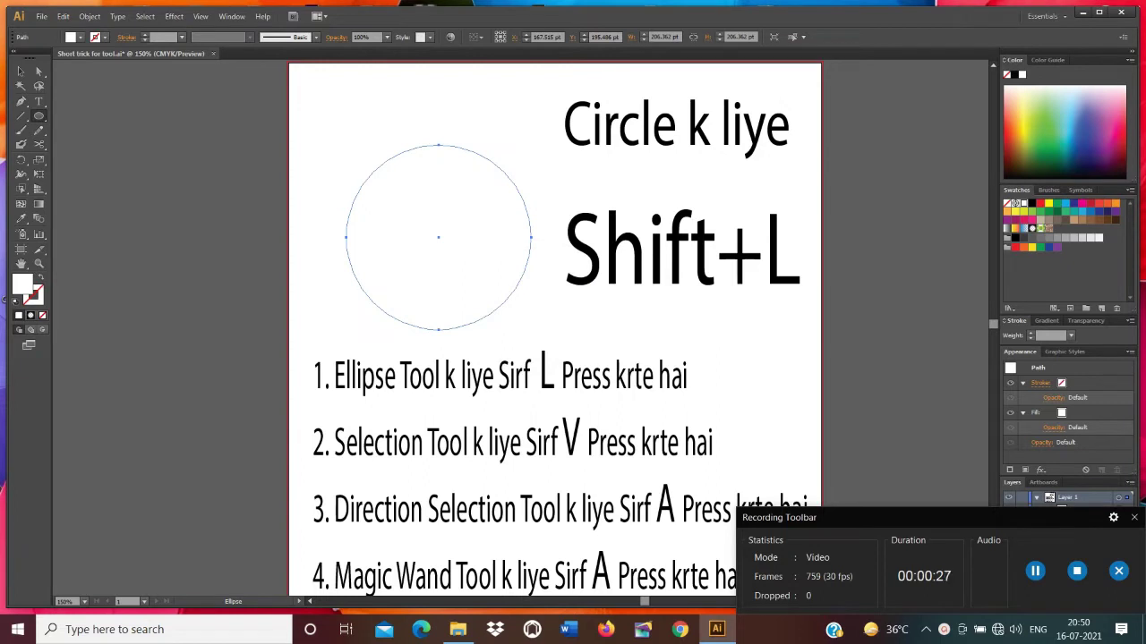
# Select the circle, check its context menu, and make Stroke the active colour
pyautogui.press('v')
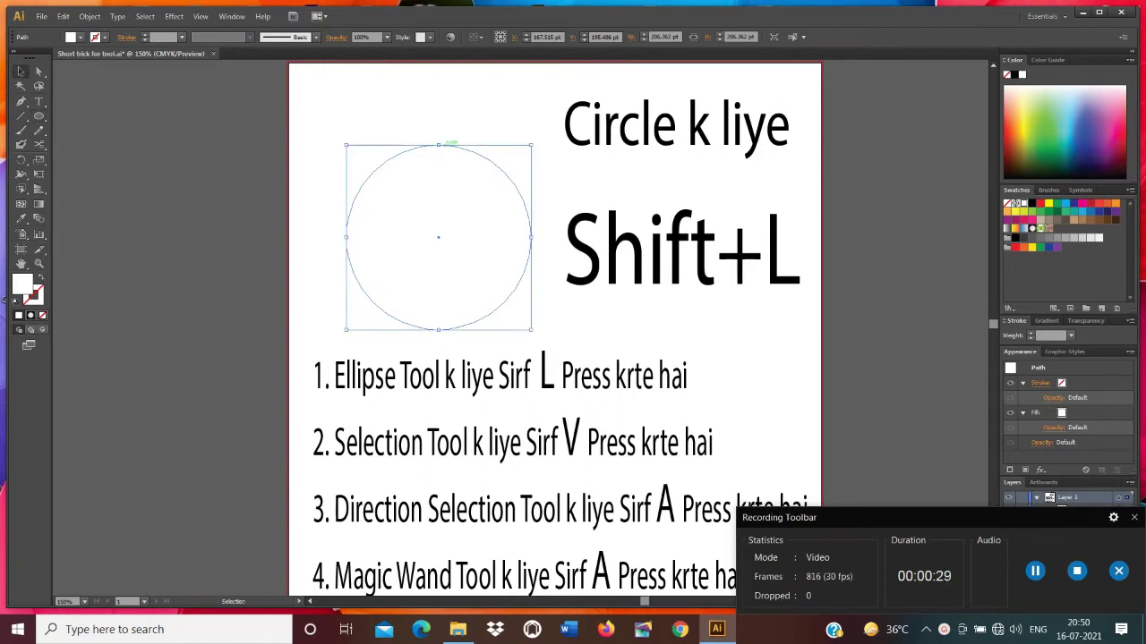
pyautogui.rightClick(443, 148)
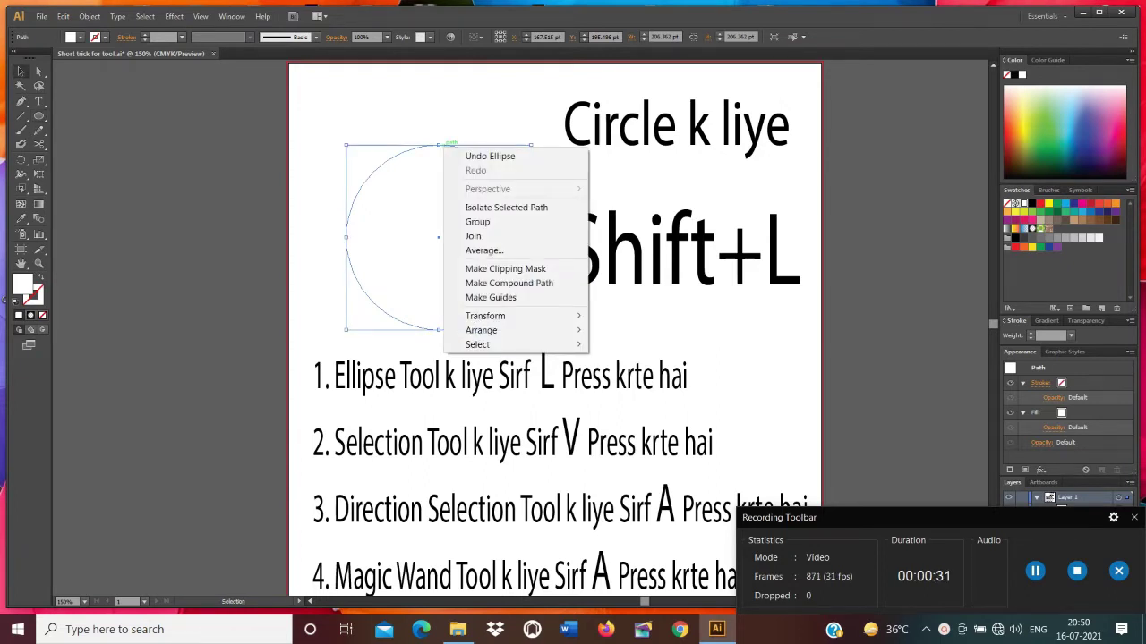
pyautogui.press('Escape')
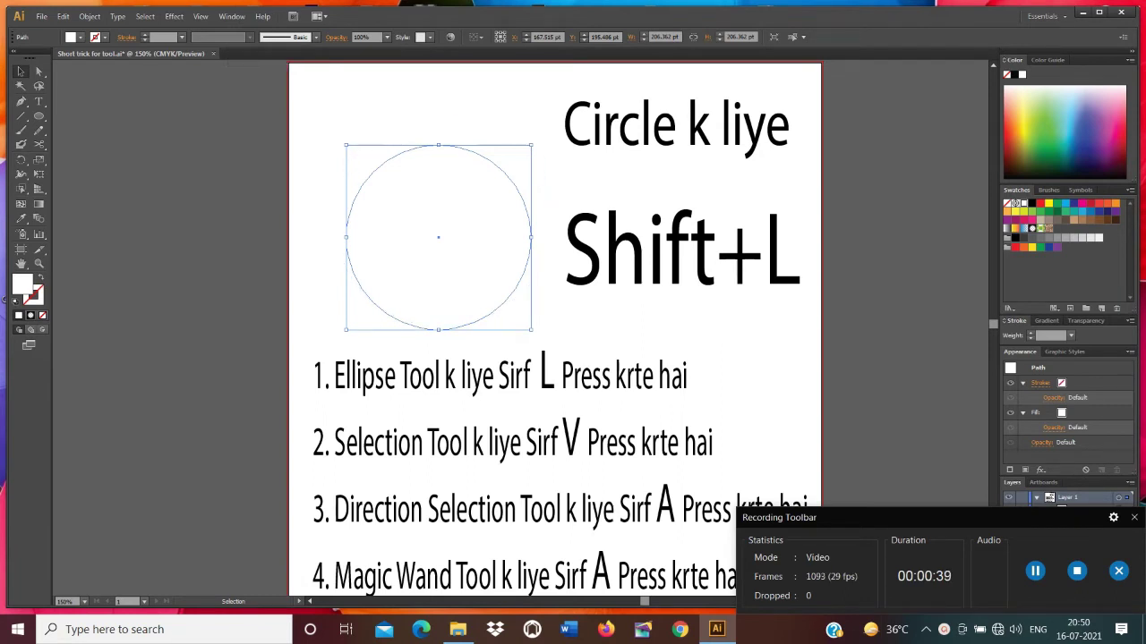
pyautogui.rightClick(409, 154)
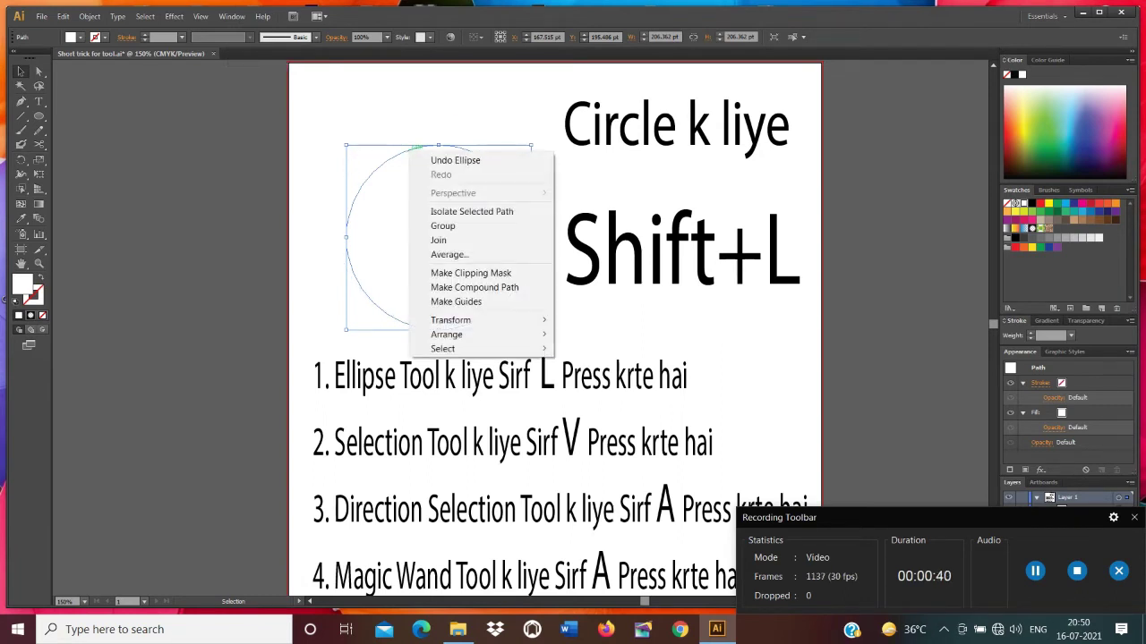
pyautogui.press('Escape')
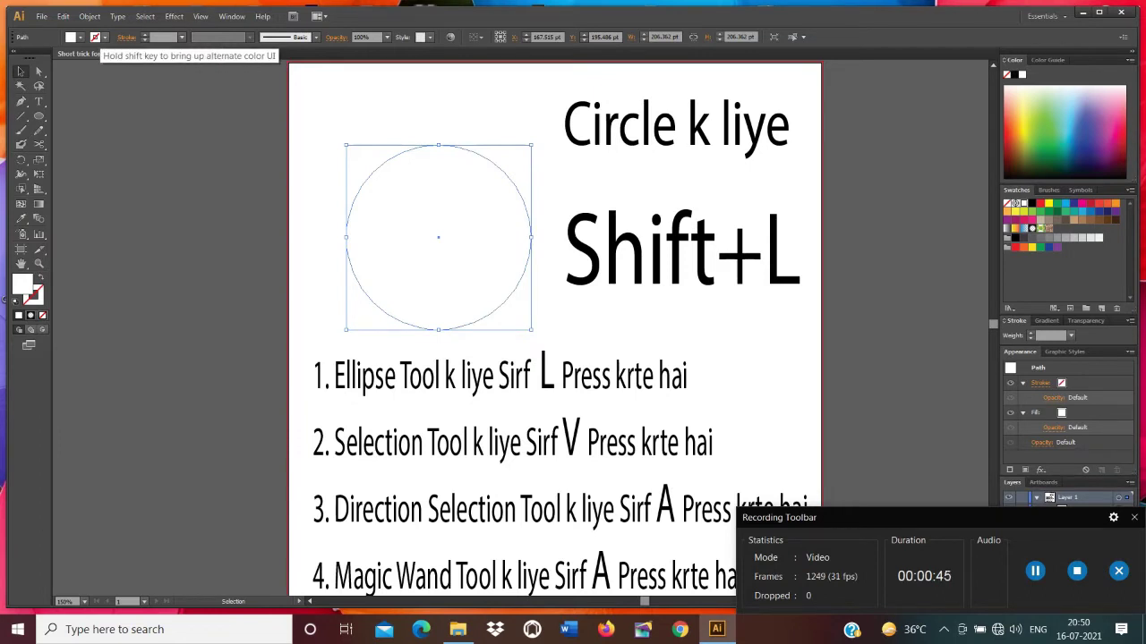
pyautogui.press('x')
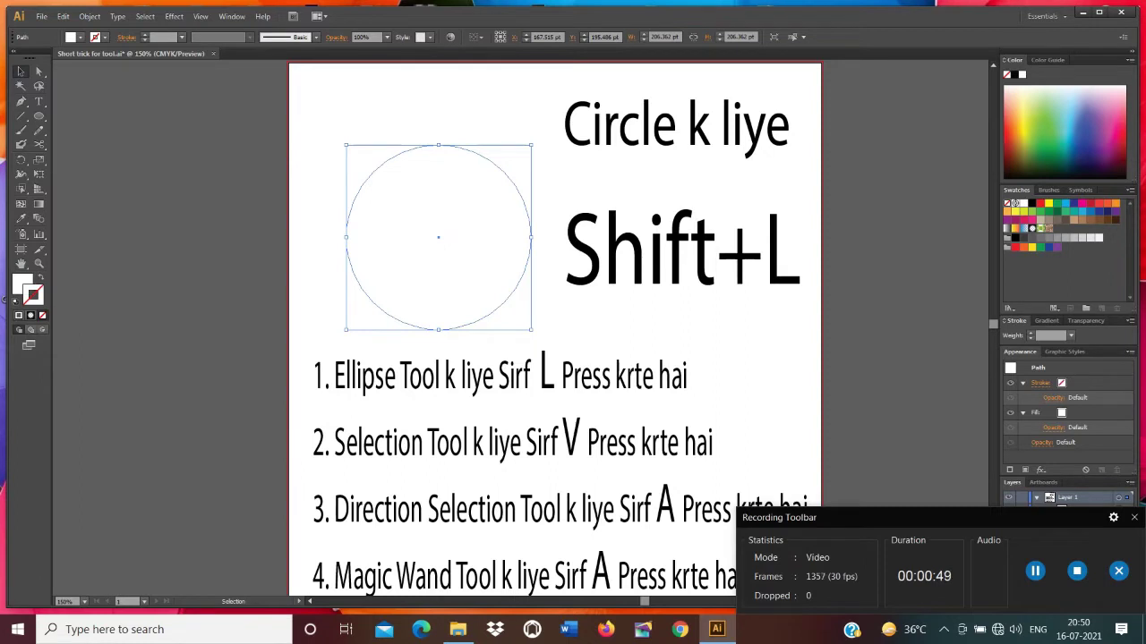
# Give the circle a black outline and settle its stroke weight at 10 pt
pyautogui.click(182, 37)
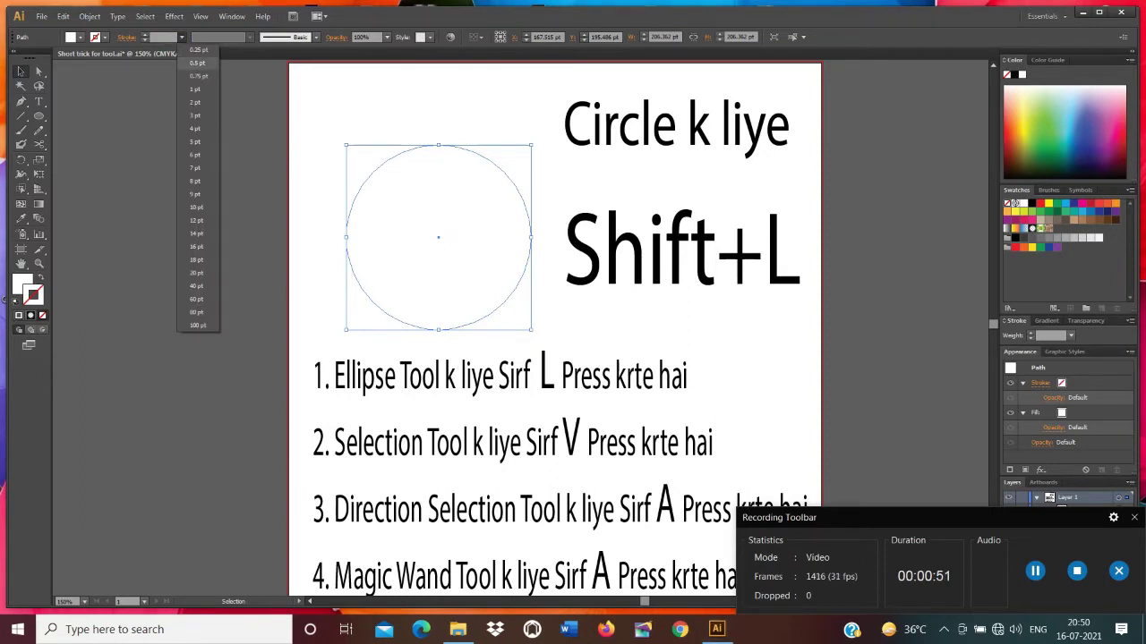
pyautogui.click(197, 76)
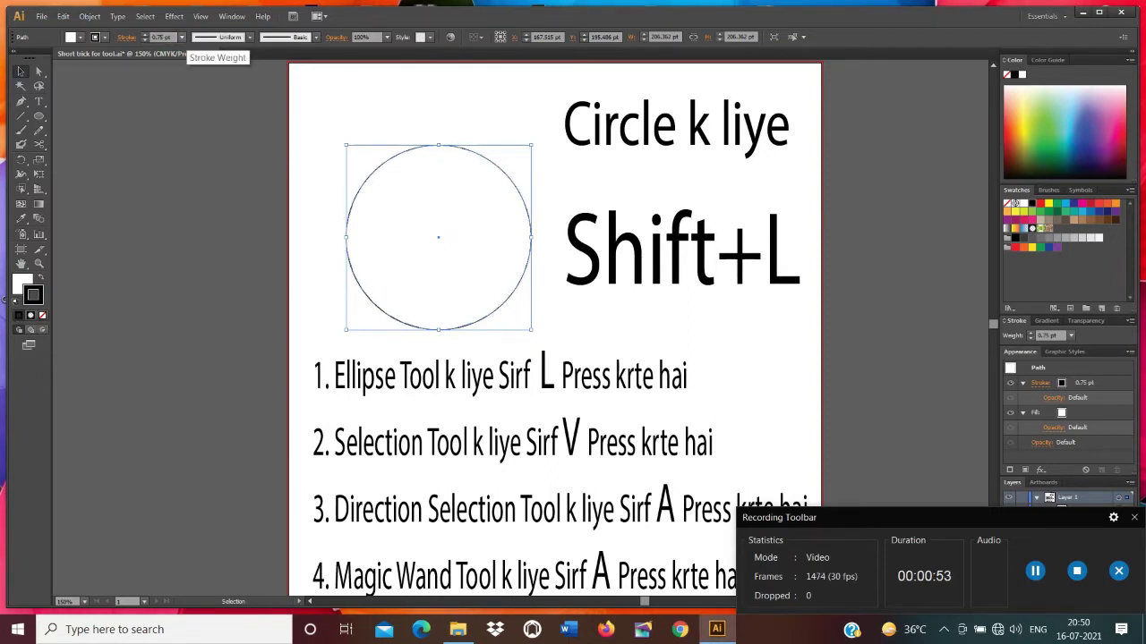
pyautogui.click(182, 36)
pyautogui.click(197, 181)
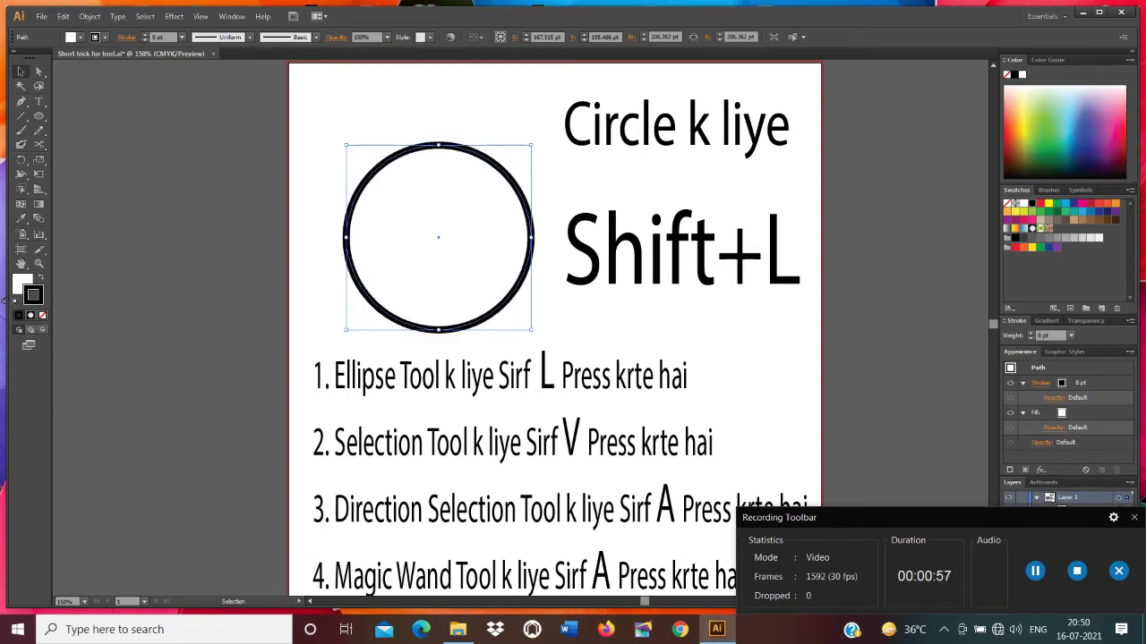
pyautogui.click(144, 33)
pyautogui.click(144, 33)
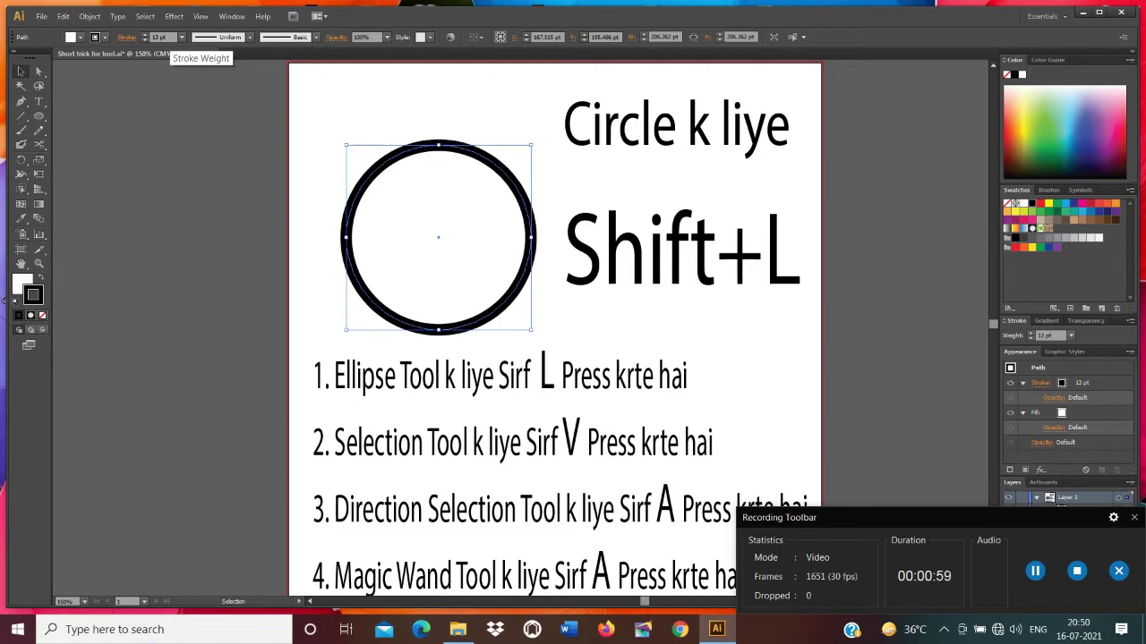
pyautogui.click(144, 33)
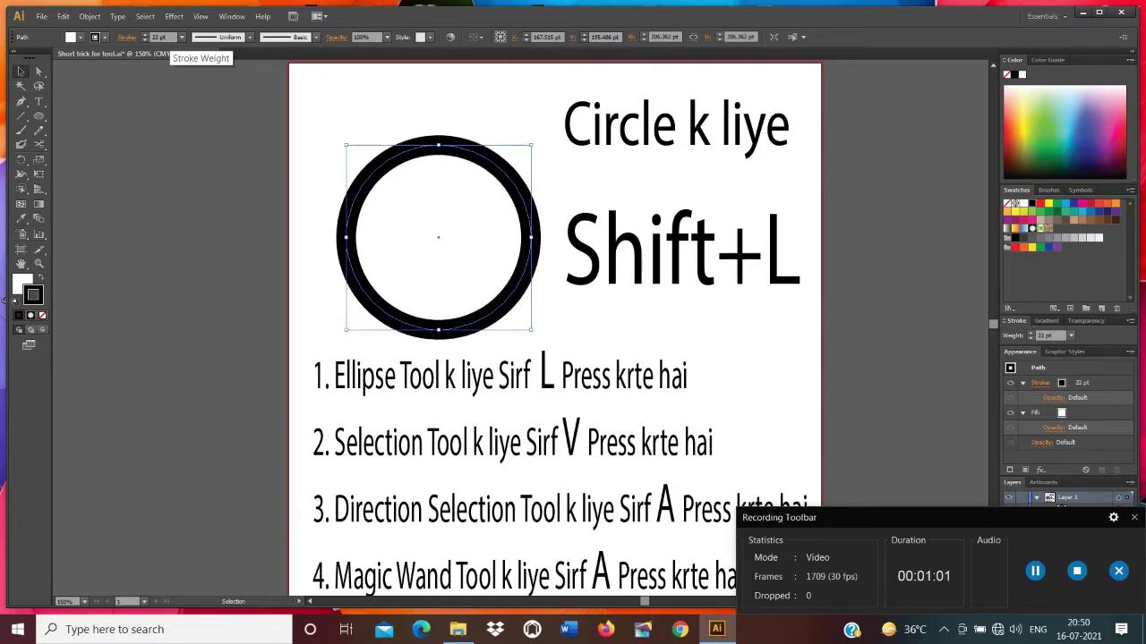
pyautogui.click(144, 39)
pyautogui.click(144, 39)
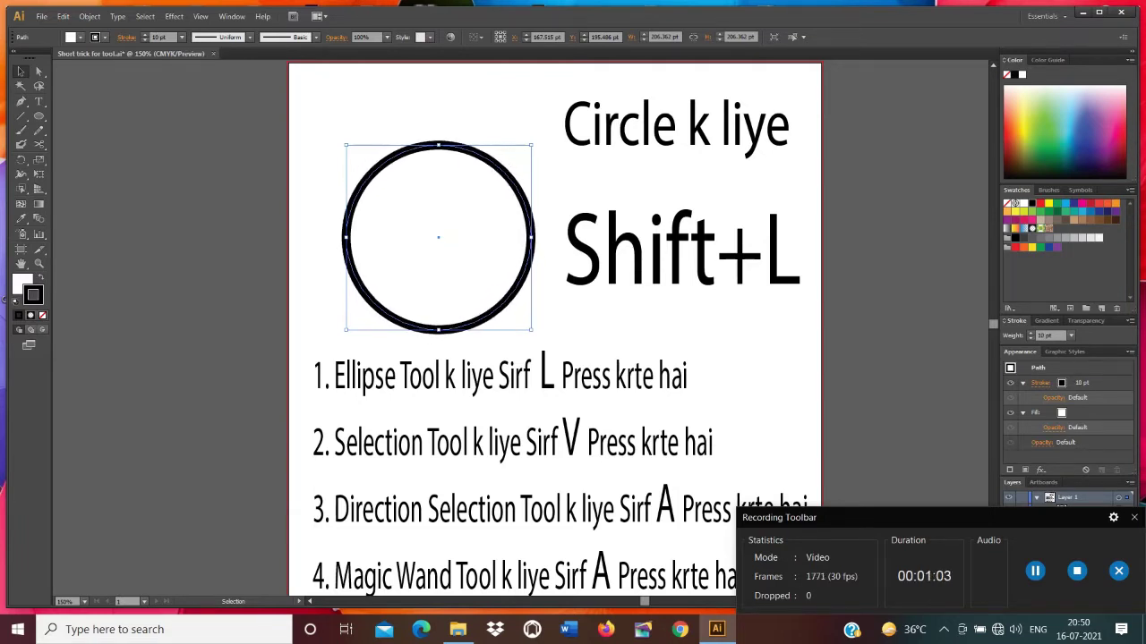
pyautogui.click(144, 40)
pyautogui.click(144, 40)
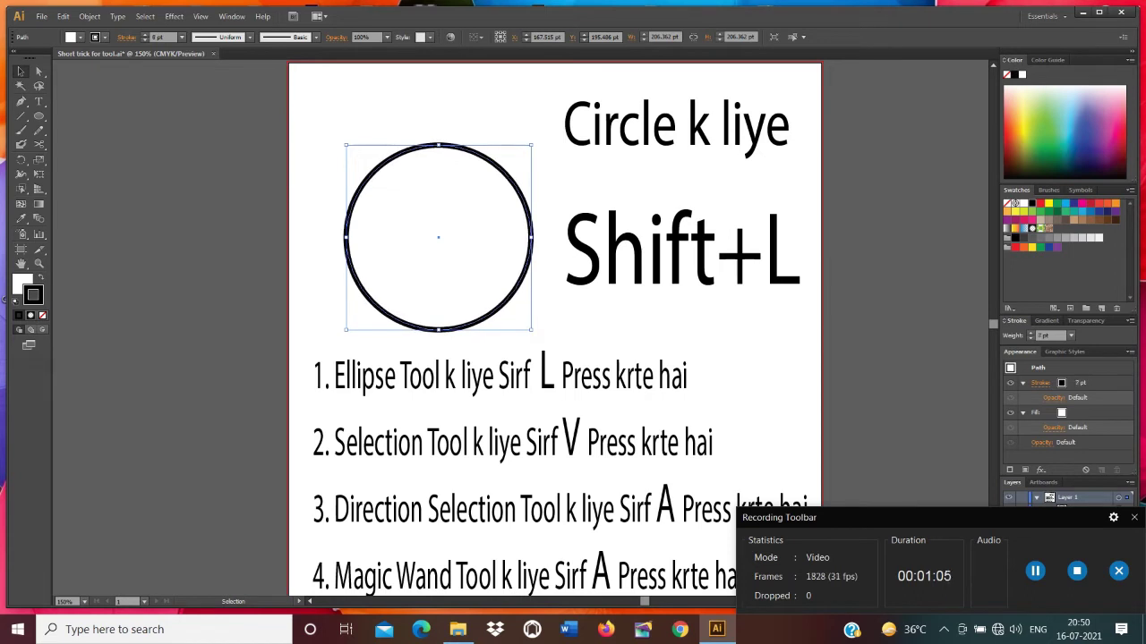
pyautogui.click(144, 33)
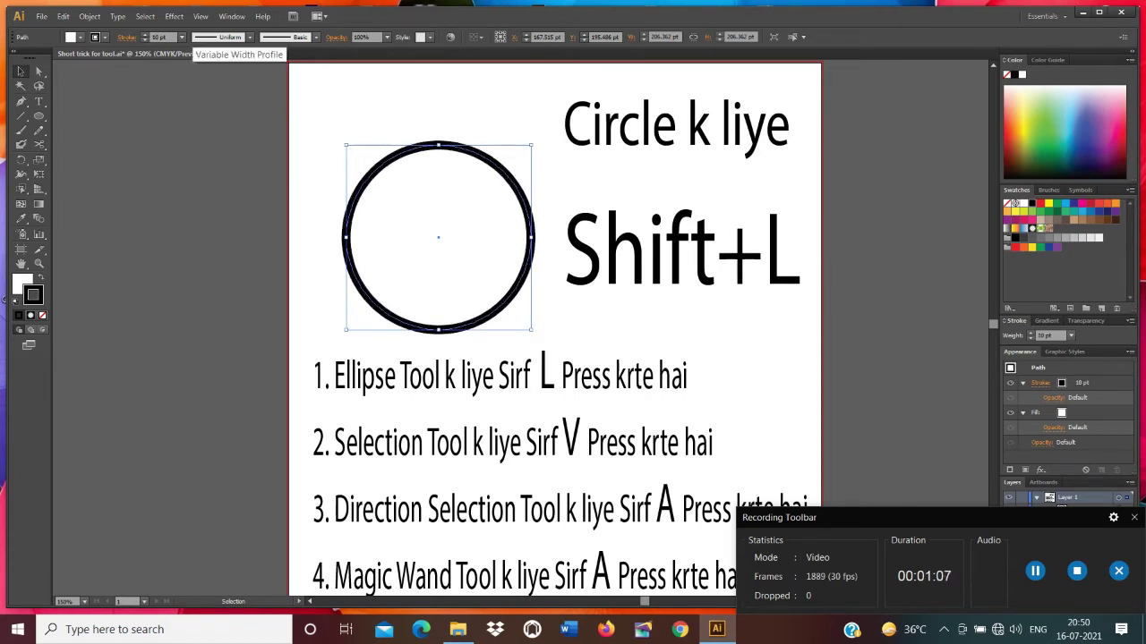
# Apply a tapered variable width profile to the 10 pt outline after trying Width Profile 2
pyautogui.click(250, 37)
pyautogui.click(228, 86)
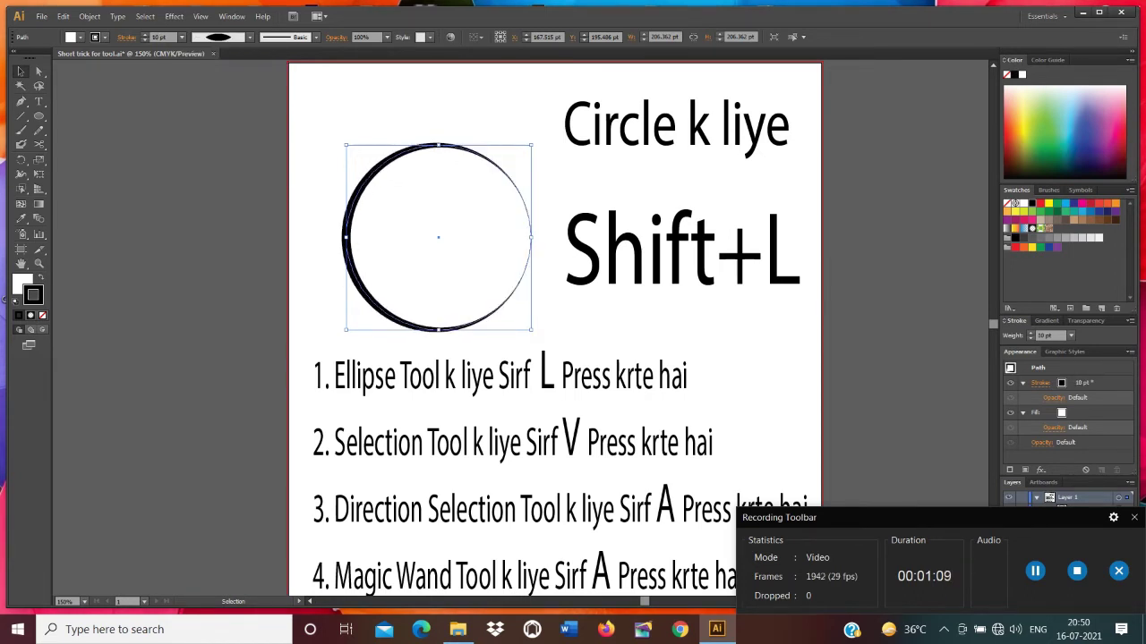
pyautogui.click(249, 37)
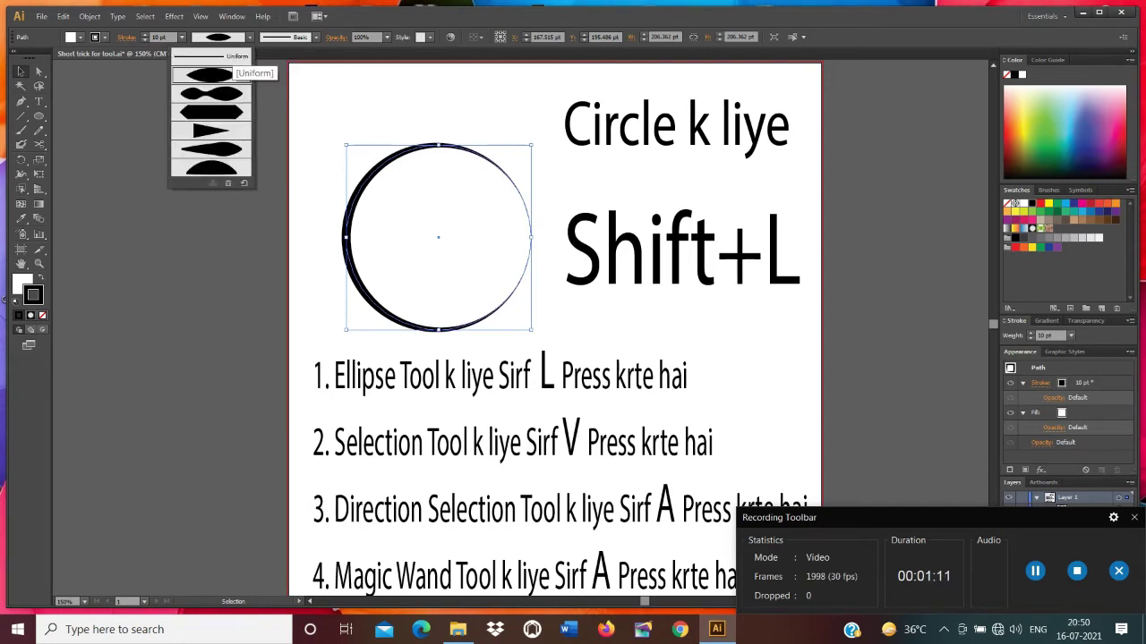
pyautogui.click(211, 93)
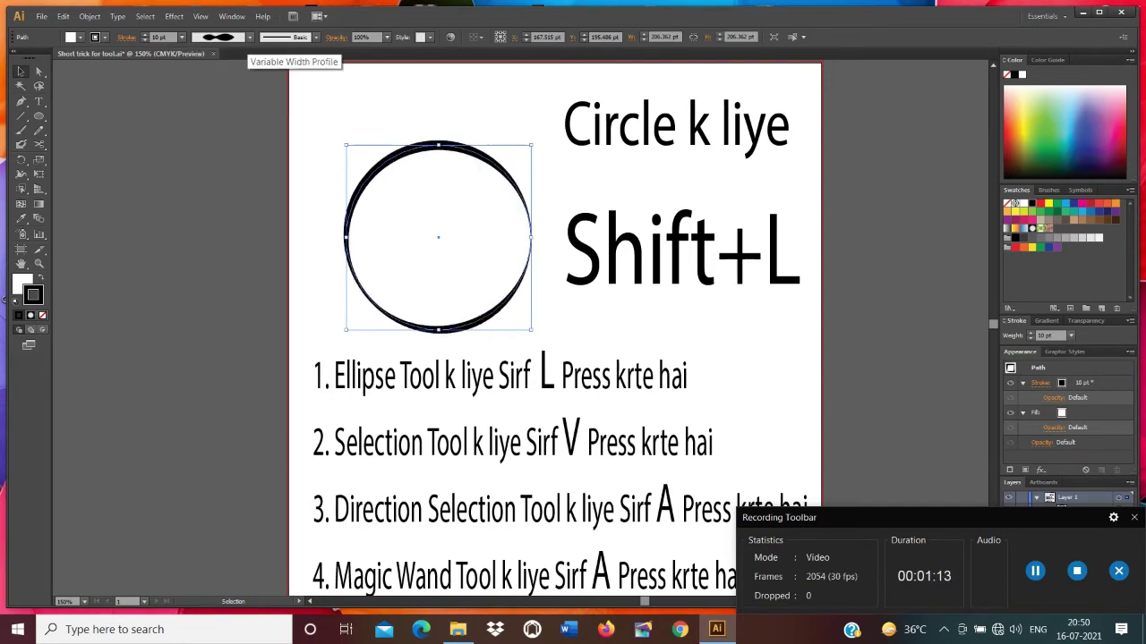
pyautogui.click(250, 36)
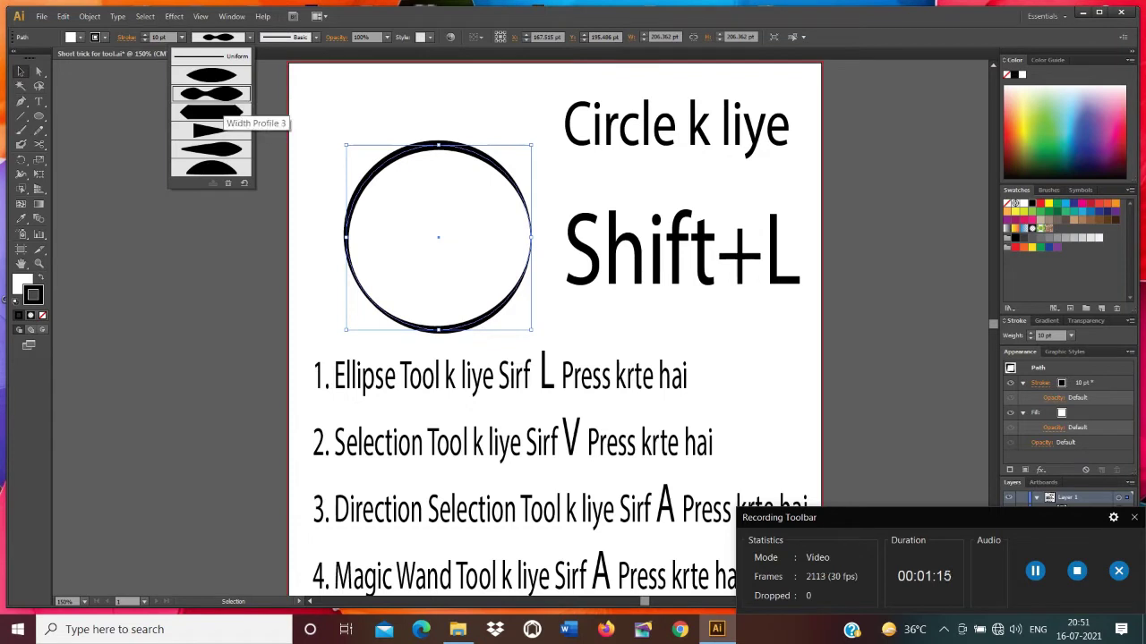
pyautogui.click(211, 111)
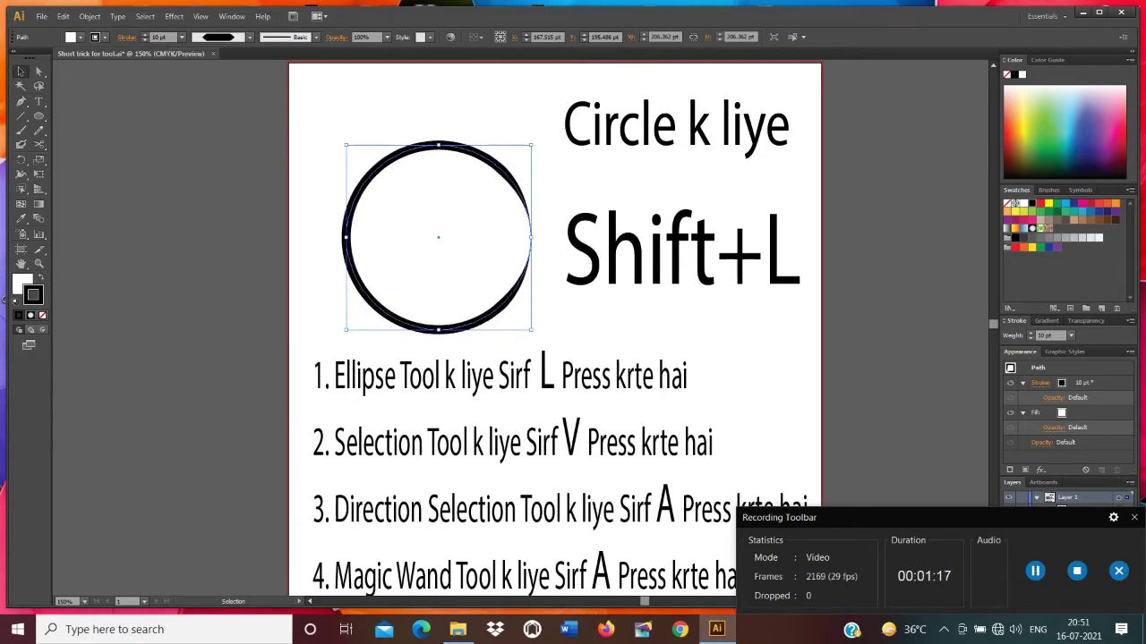
pyautogui.moveTo(438, 143)
pyautogui.mouseDown()
pyautogui.moveTo(441, 111)
pyautogui.moveTo(438, 144)
pyautogui.mouseUp()
# Move the tapered circle up-left and draw a larger circle with a bell-shaped width profile
pyautogui.scroll(1, 554, 328)
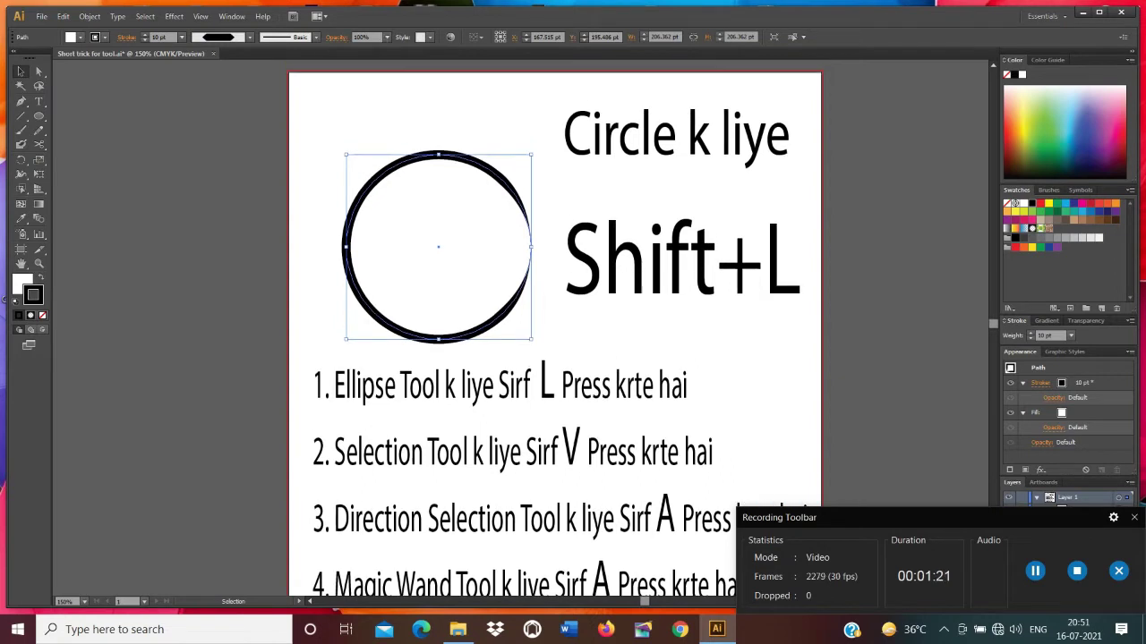
pyautogui.moveTo(401, 163); pyautogui.dragTo(313, 121)
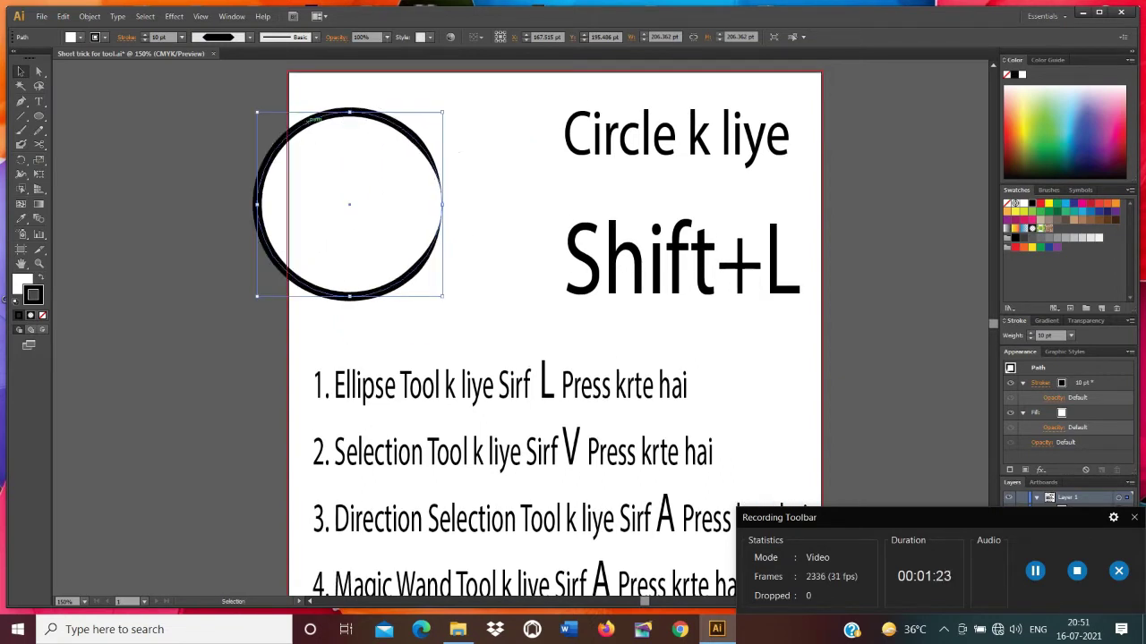
pyautogui.press('l')
pyautogui.moveTo(372, 90); pyautogui.dragTo(521, 322)
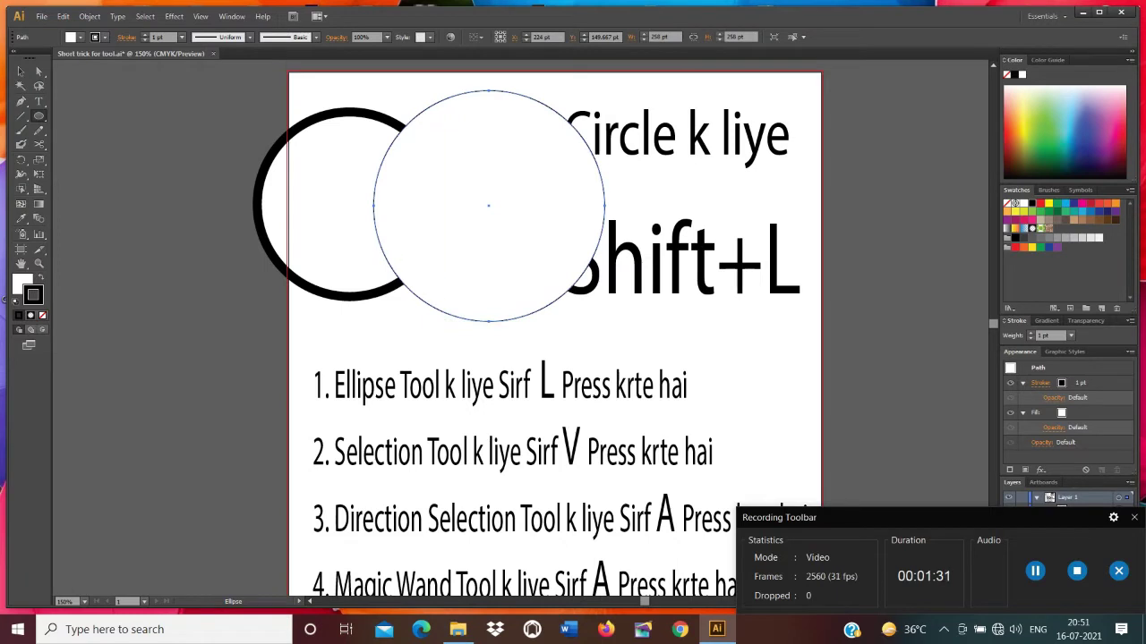
pyautogui.click(244, 36)
pyautogui.click(216, 136)
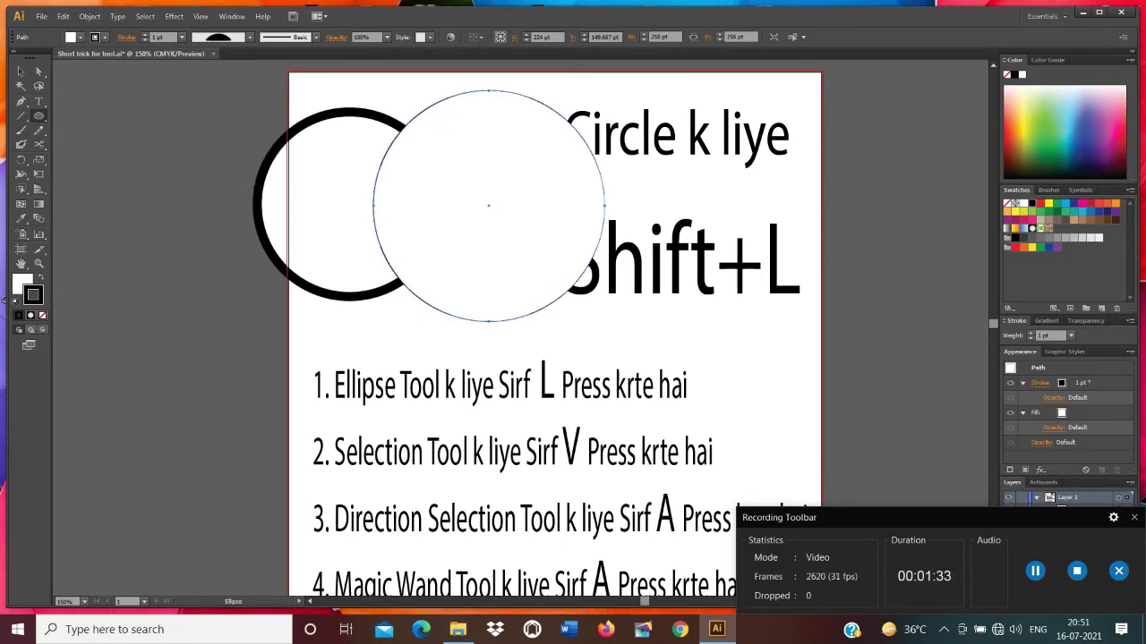
# Give the large circle the Charcoal - Feather brush and draw a small circle inside it
pyautogui.click(310, 36)
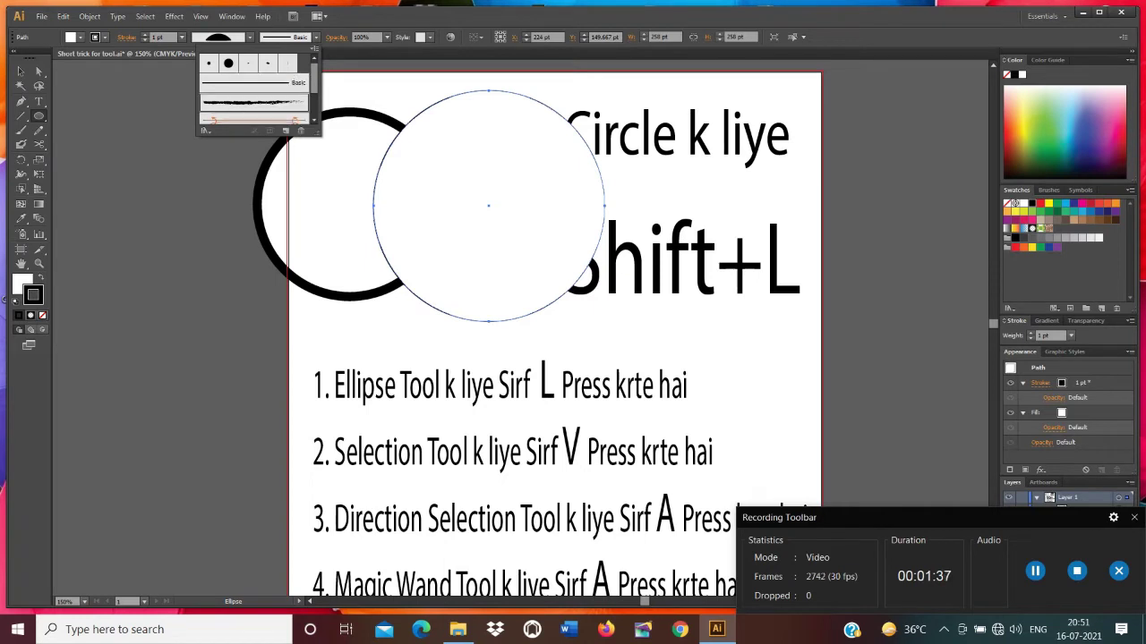
pyautogui.click(254, 102)
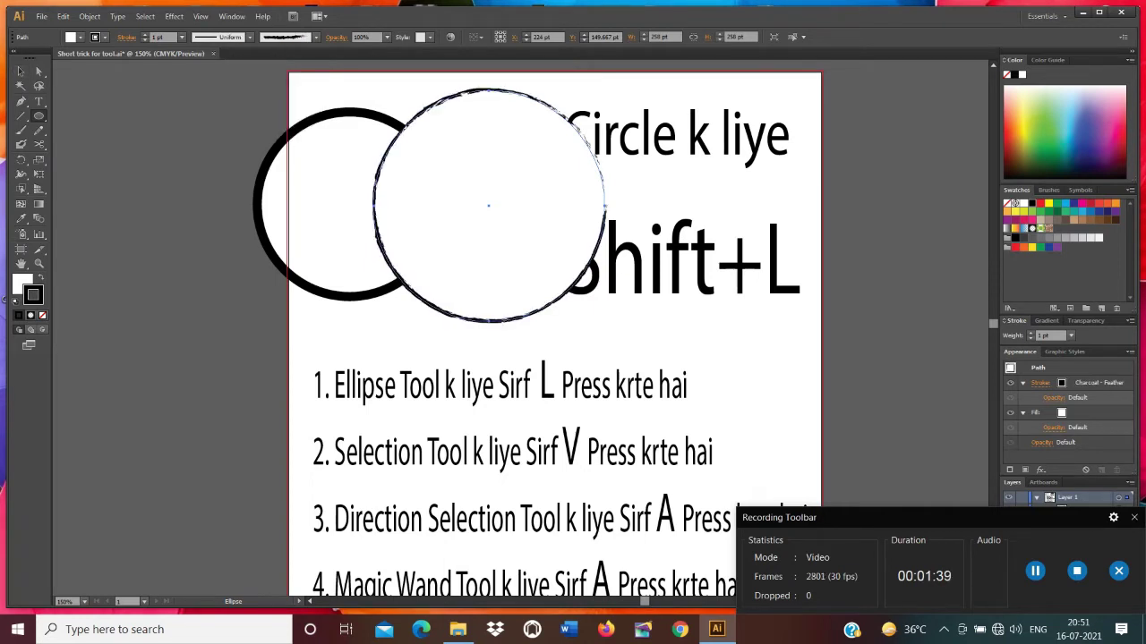
pyautogui.moveTo(509, 180); pyautogui.dragTo(413, 279)
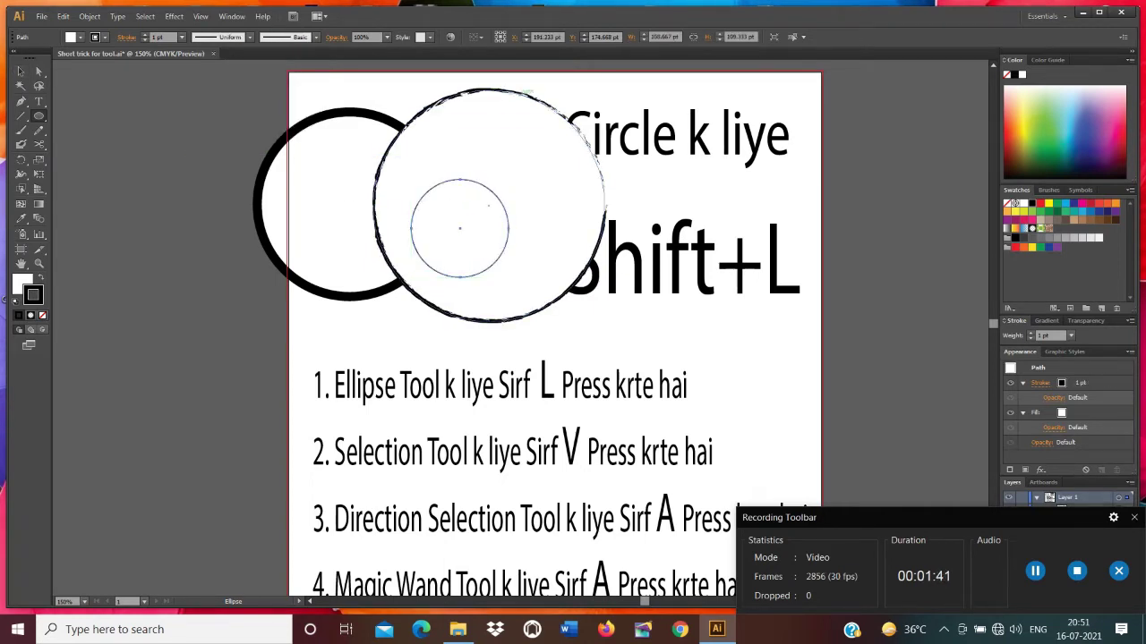
# Move the charcoal circle down-left and the small circle up-left
pyautogui.press('v')
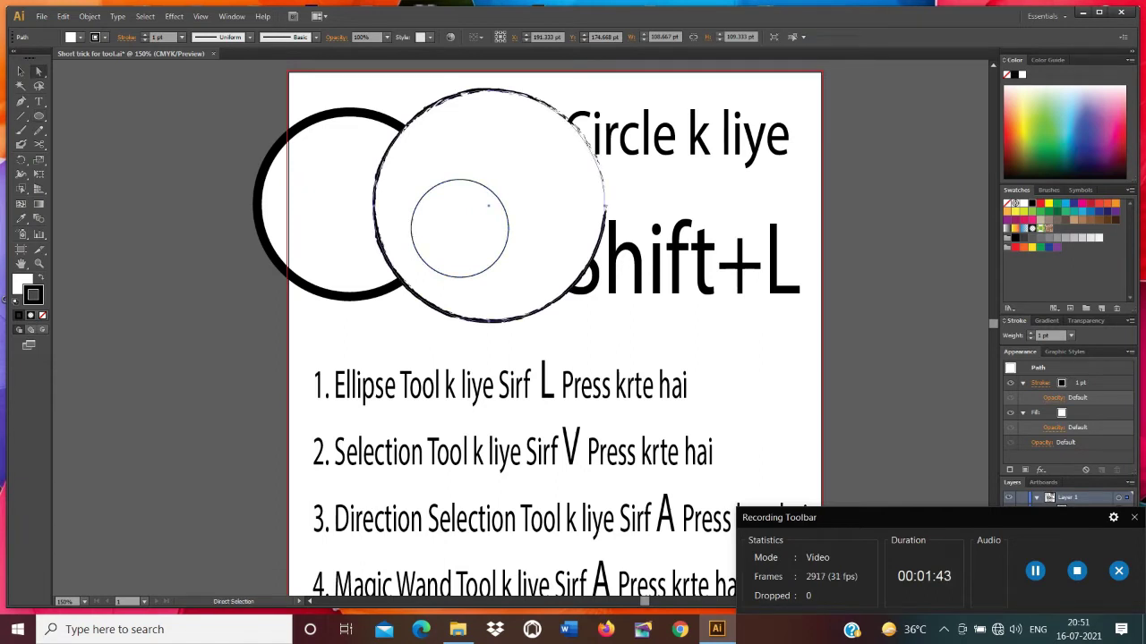
pyautogui.moveTo(541, 169)
pyautogui.mouseDown()
pyautogui.moveTo(422, 267)
pyautogui.moveTo(266, 276)
pyautogui.mouseUp()
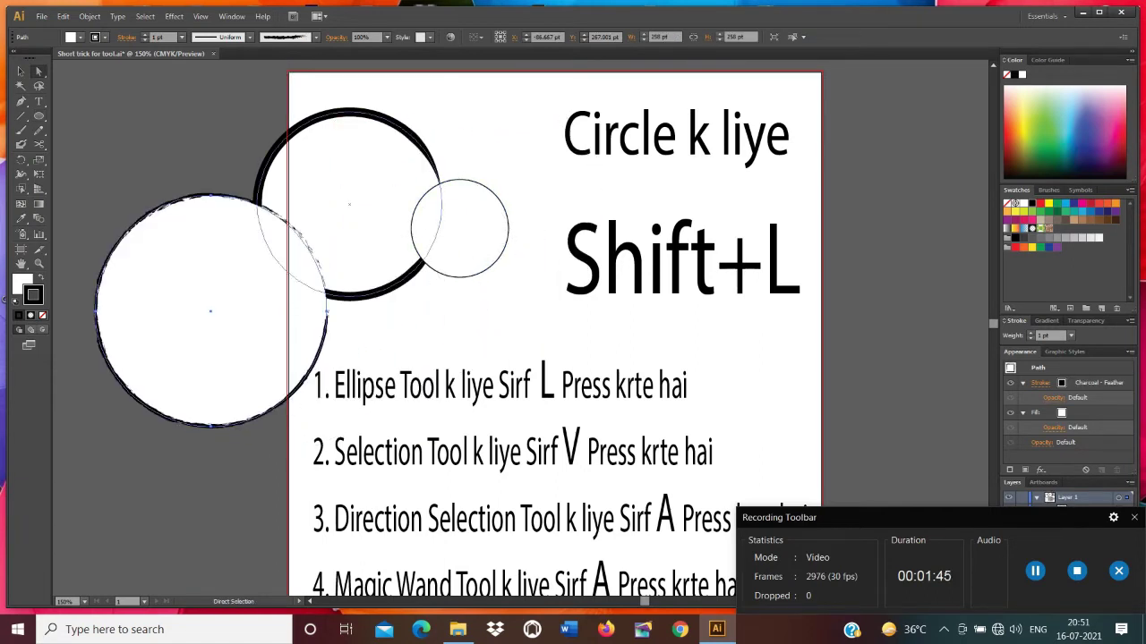
pyautogui.moveTo(460, 229)
pyautogui.mouseDown()
pyautogui.moveTo(358, 174)
pyautogui.moveTo(206, 117)
pyautogui.moveTo(296, 156)
pyautogui.moveTo(481, 281)
pyautogui.moveTo(439, 200)
pyautogui.mouseUp()
pyautogui.press('a')
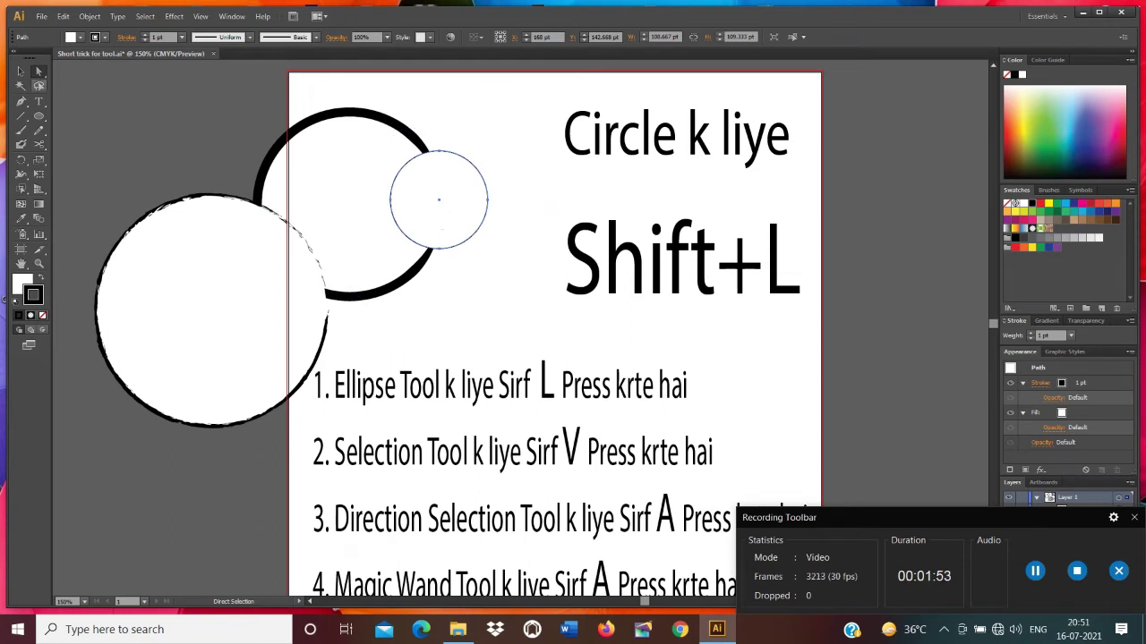
# Scale up the small circle and reposition it near the page's top-left
pyautogui.press('v')
pyautogui.press('shift')
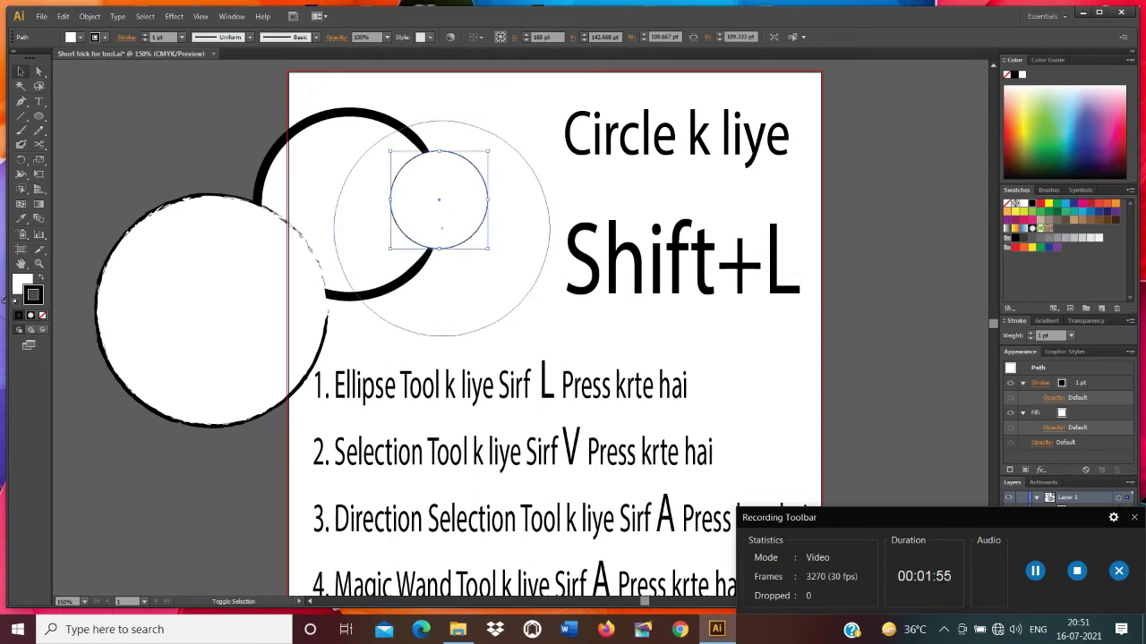
pyautogui.moveTo(488, 248); pyautogui.dragTo(575, 337)
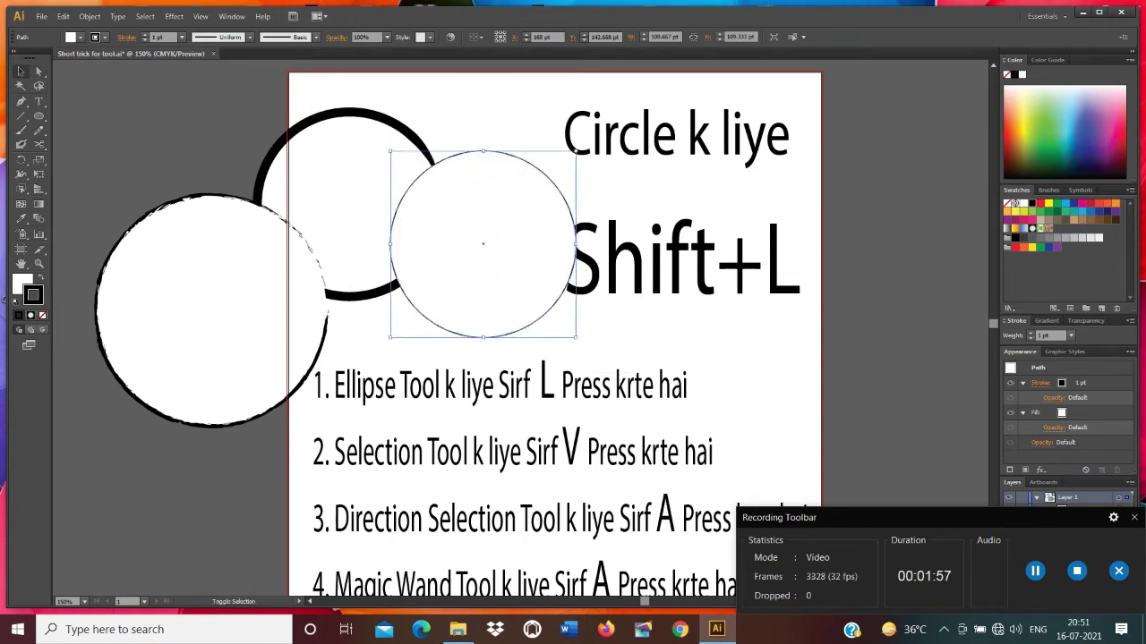
pyautogui.moveTo(488, 248); pyautogui.dragTo(428, 187)
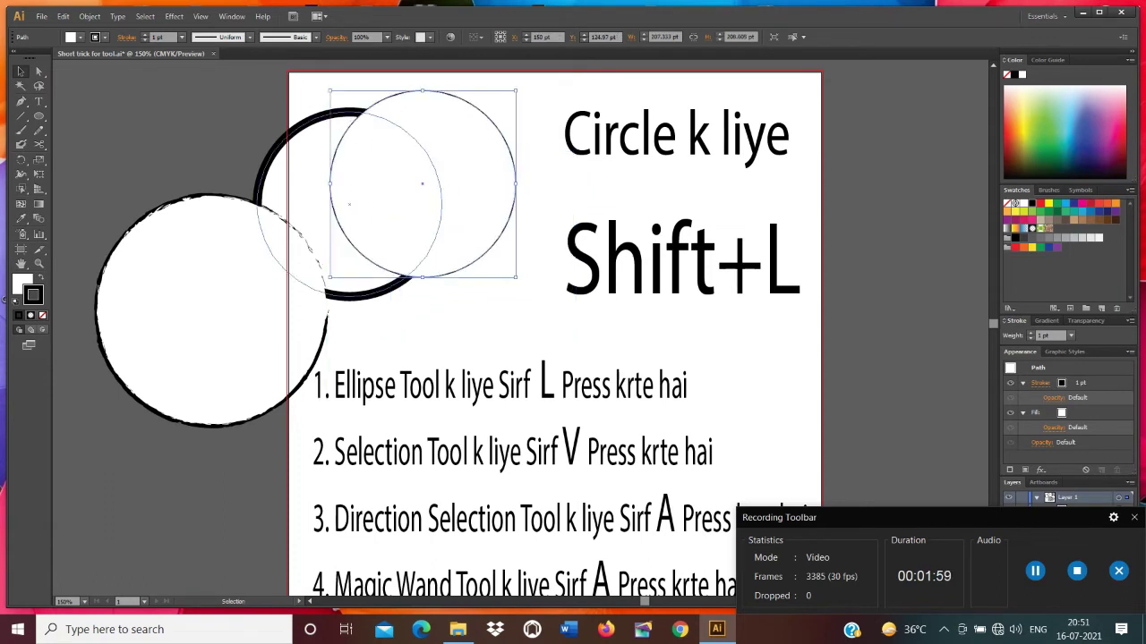
pyautogui.moveTo(401, 127); pyautogui.dragTo(148, 103)
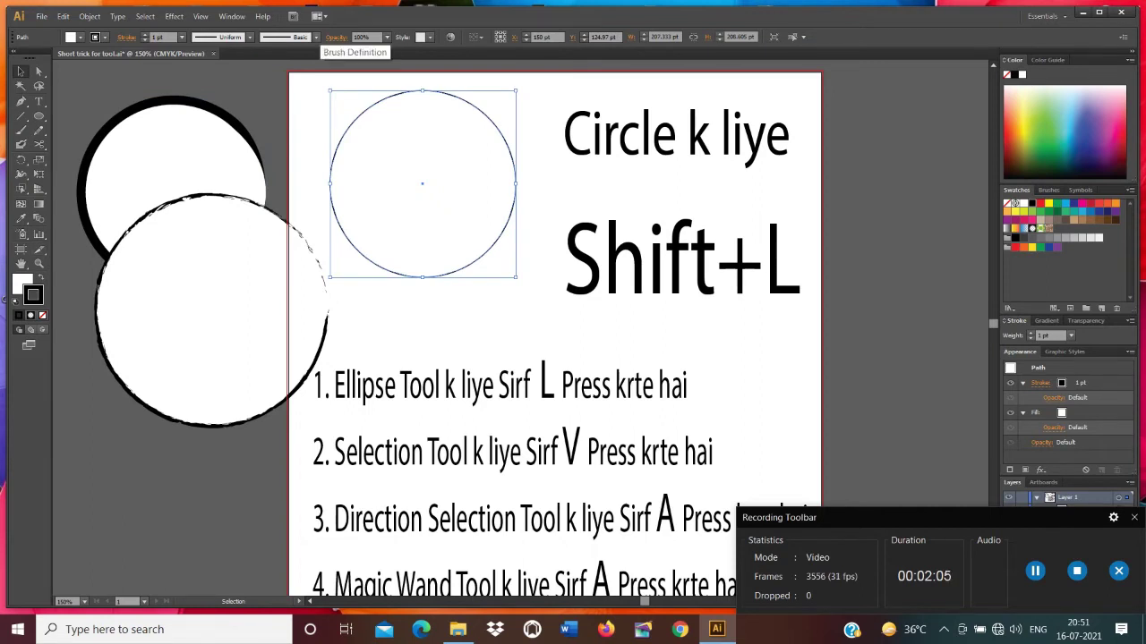
# Apply the Divider brush to the enlarged circle
pyautogui.click(315, 38)
pyautogui.scroll(-2, 251, 108)
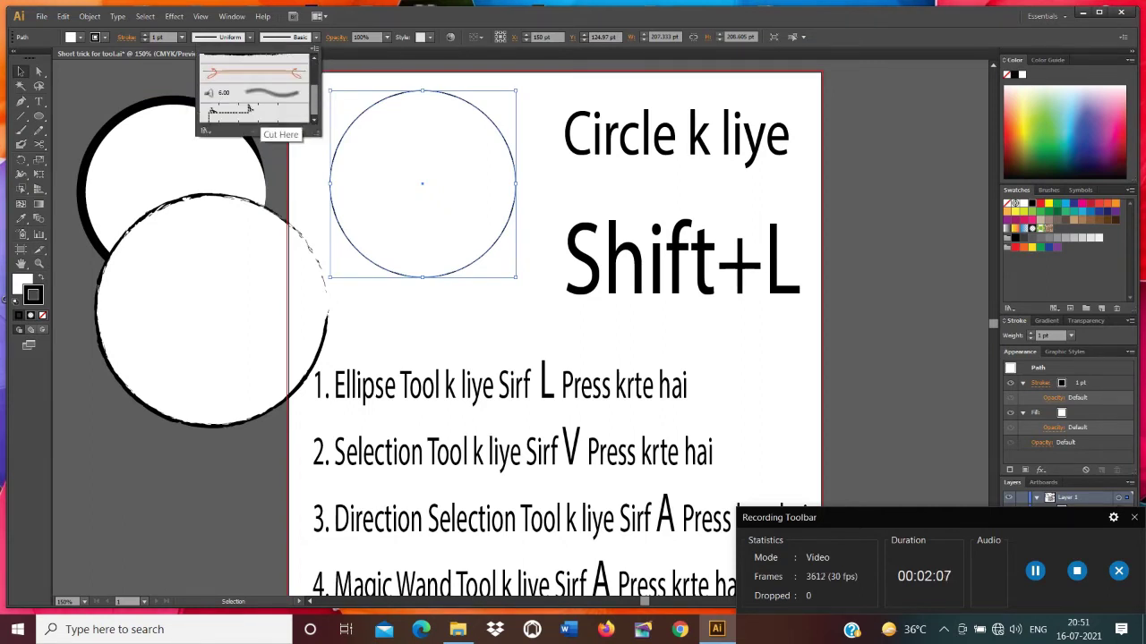
pyautogui.scroll(2, 251, 108)
pyautogui.click(260, 110)
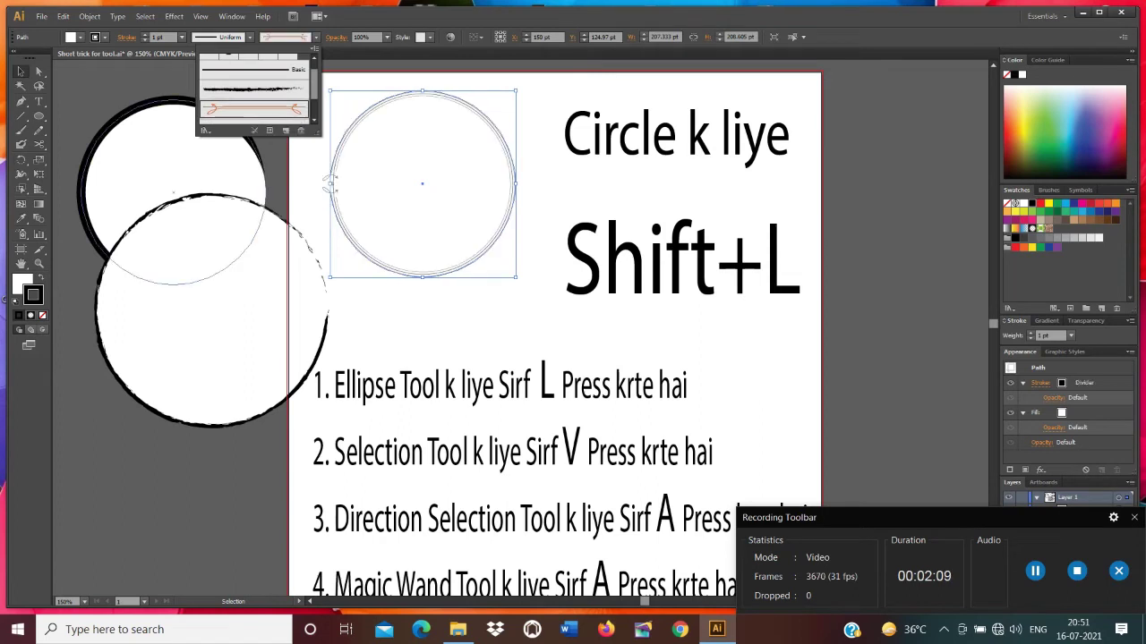
pyautogui.press('Escape')
# Move the Divider circle past the page's upper-right edge and draw a new circle left of the heading
pyautogui.moveTo(174, 192); pyautogui.dragTo(656, 230)
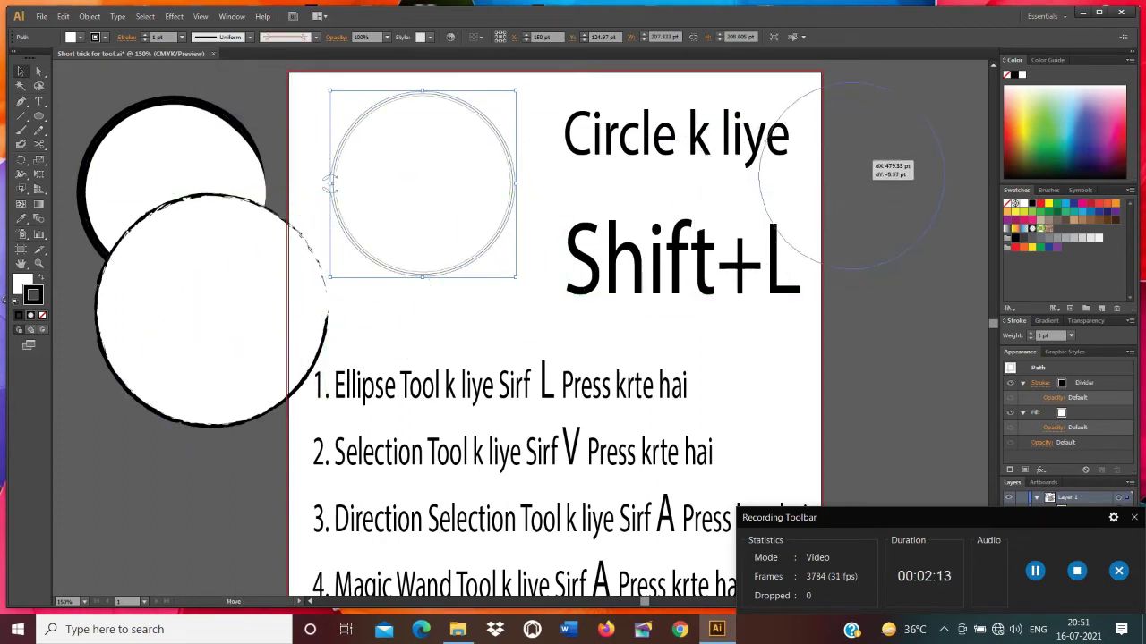
pyautogui.moveTo(656, 230); pyautogui.dragTo(887, 150)
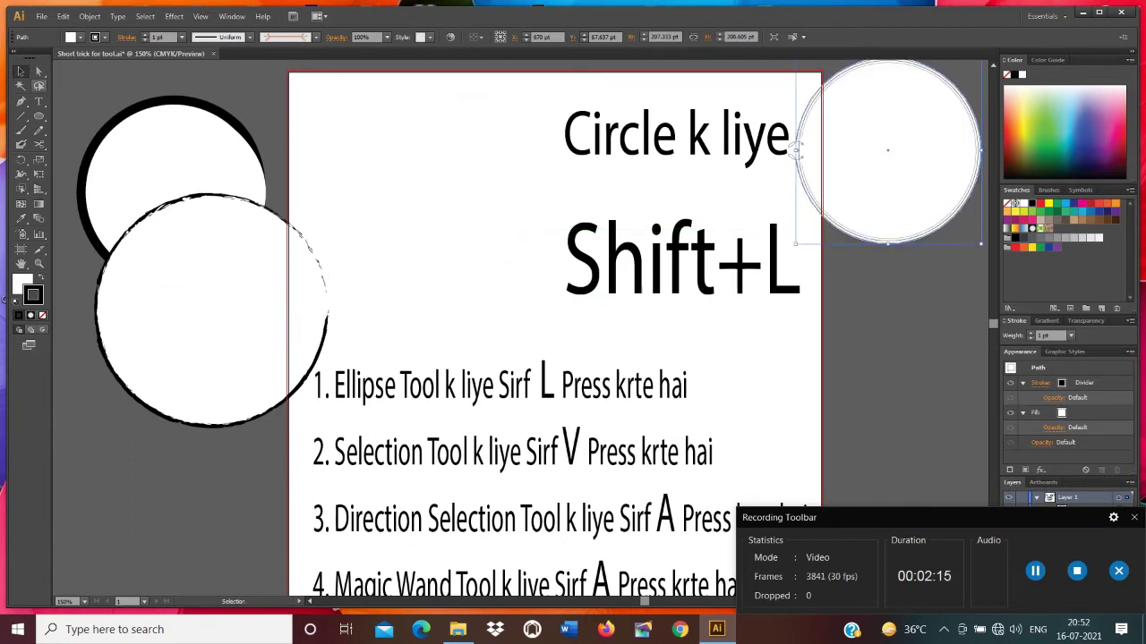
pyautogui.click(39, 116)
pyautogui.moveTo(383, 131); pyautogui.dragTo(560, 307)
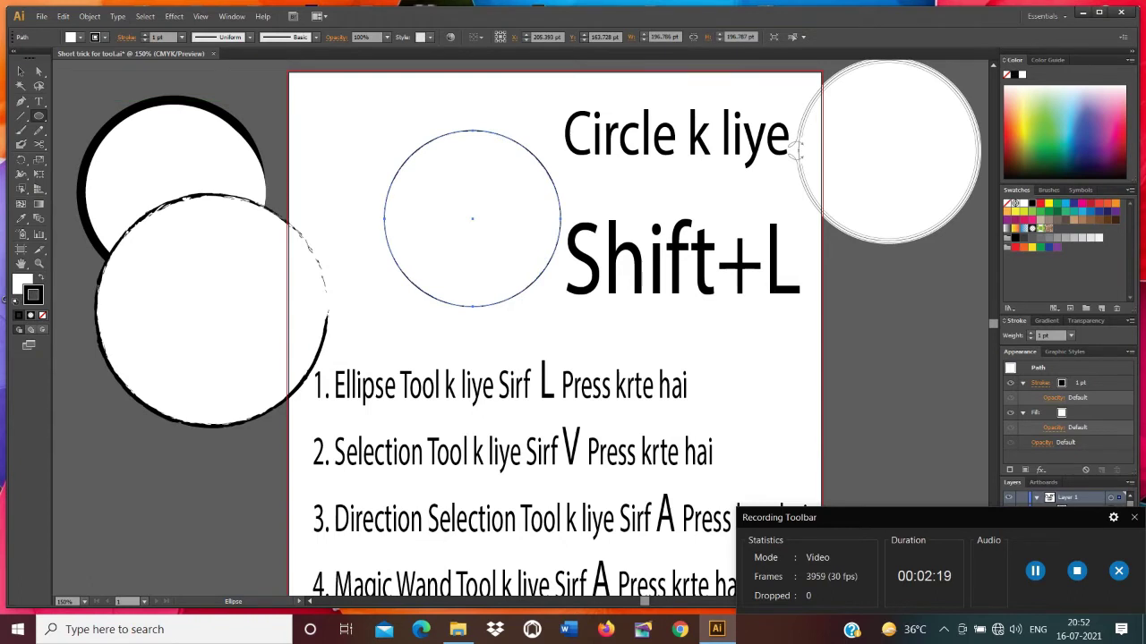
# Apply the Mop brush to the new circle after trying the dashed brush, then move it upper-left
pyautogui.click(314, 37)
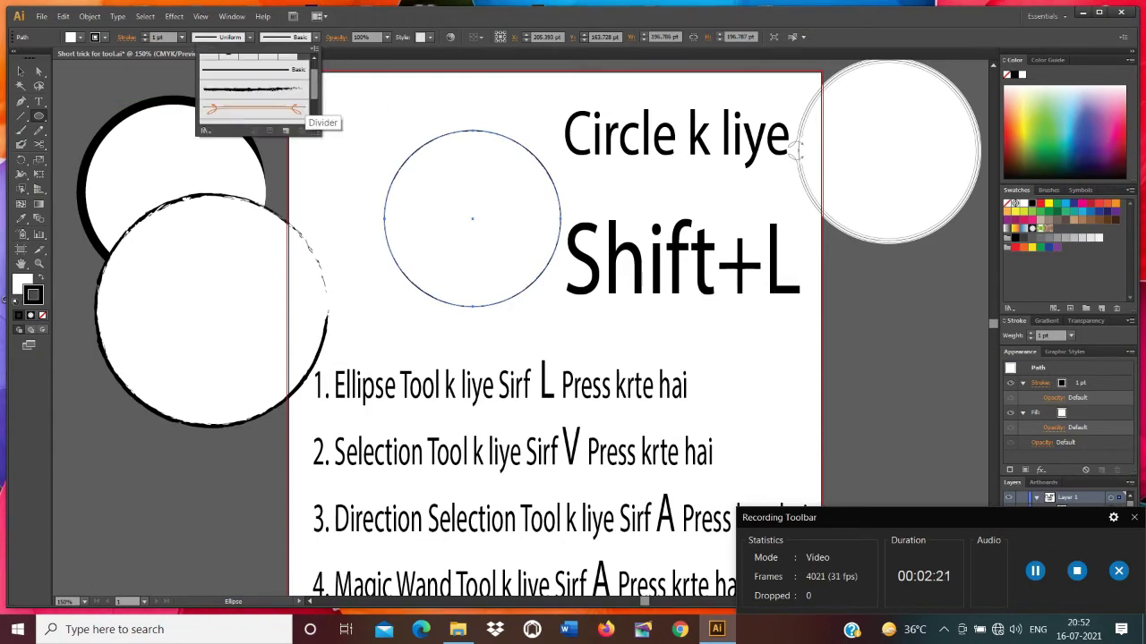
pyautogui.scroll(-2, 256, 89)
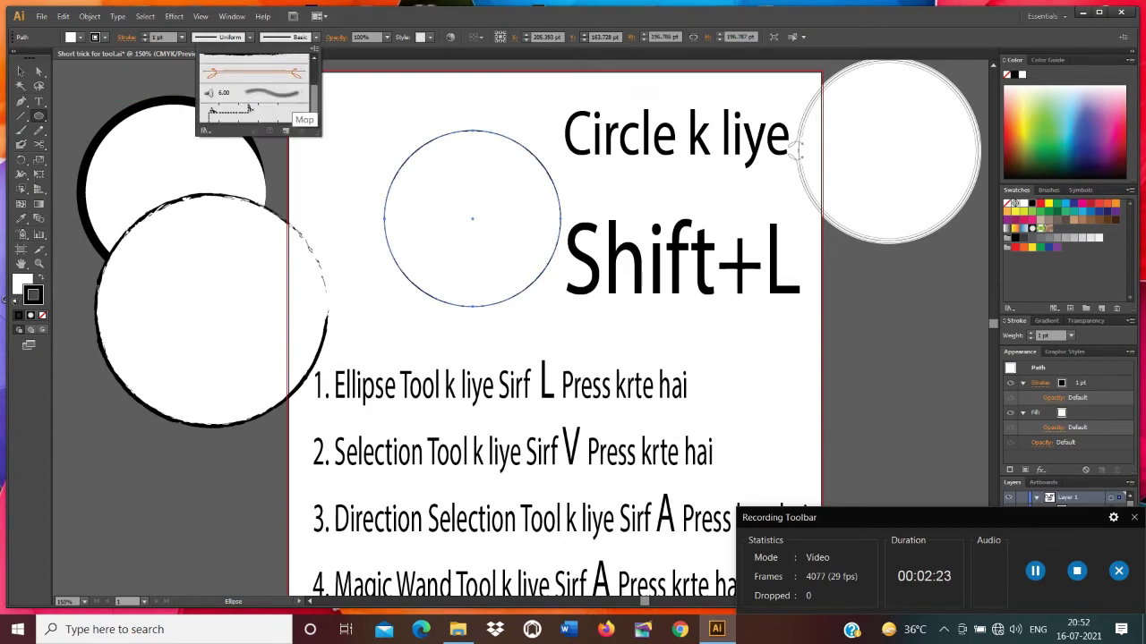
pyautogui.click(249, 108)
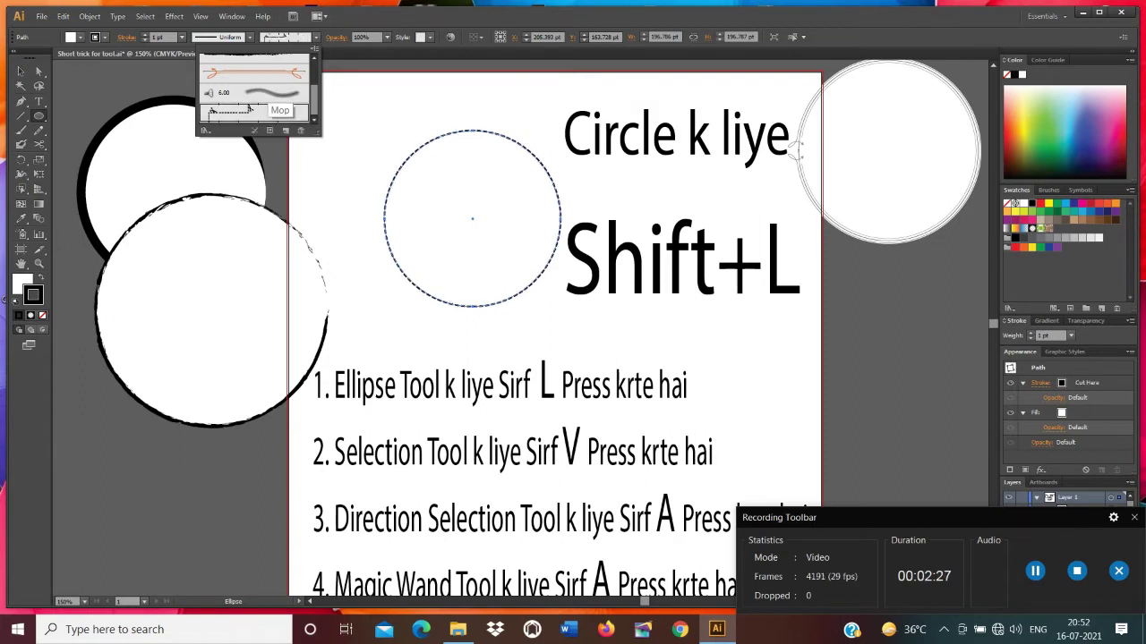
pyautogui.click(249, 107)
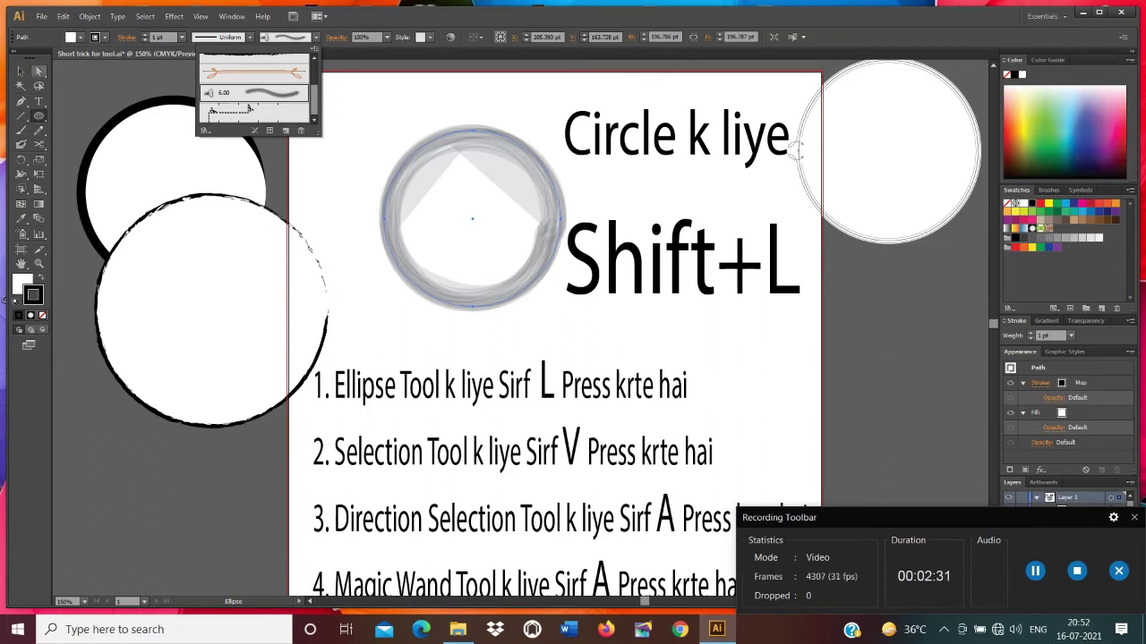
pyautogui.click(21, 71)
pyautogui.moveTo(479, 184); pyautogui.dragTo(268, 119)
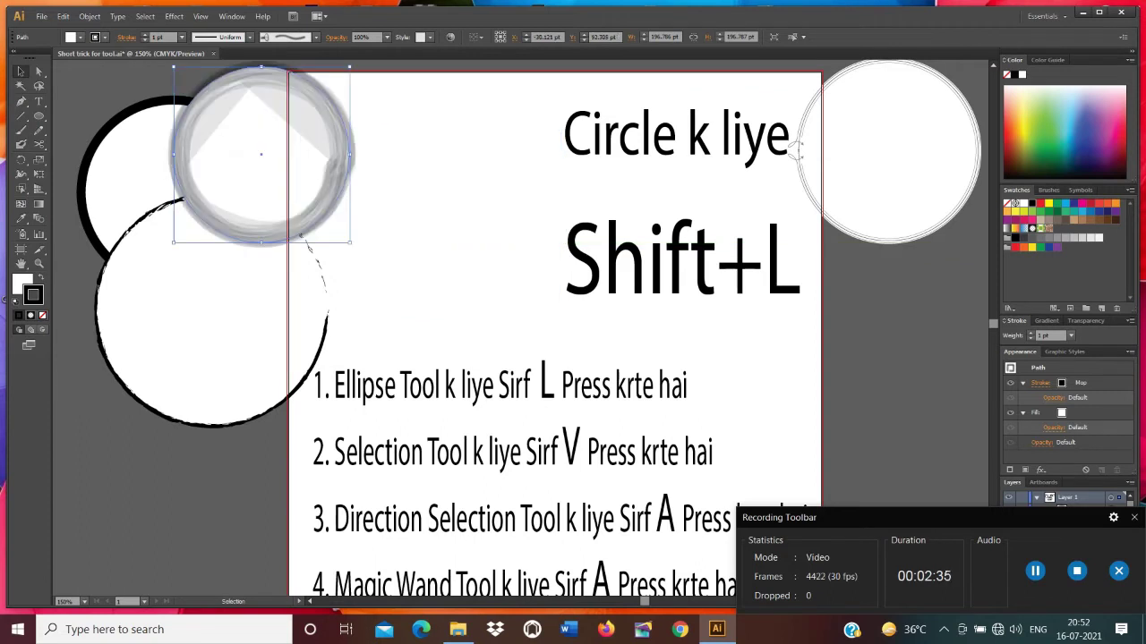
# Draw another circle with a dashed brush stroke and raise its weight to 7 pt
pyautogui.press('l')
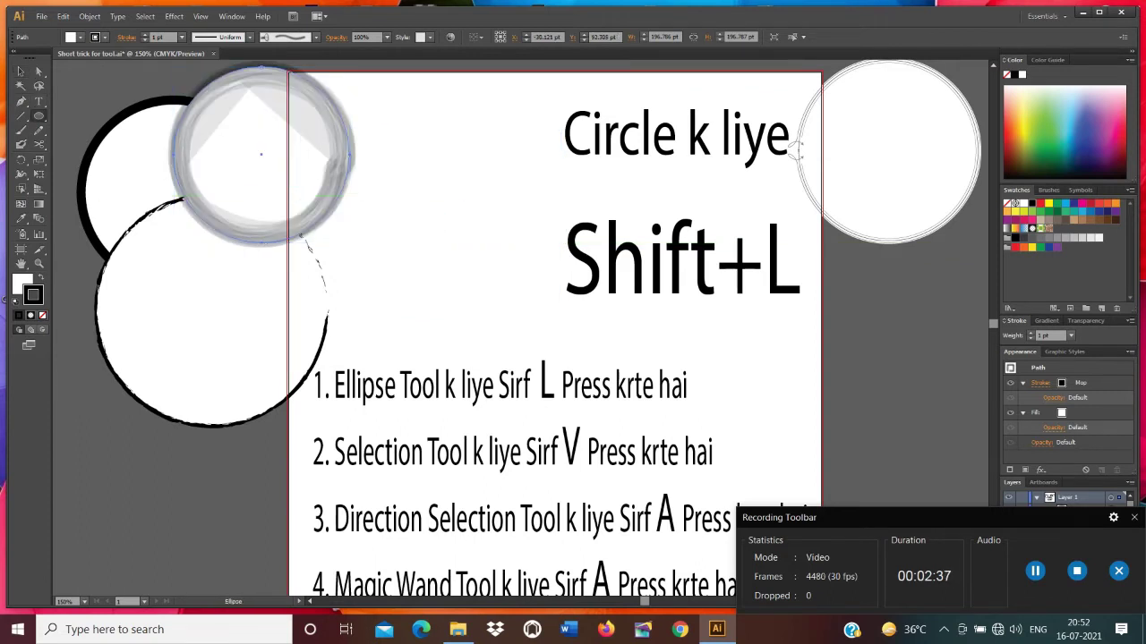
pyautogui.moveTo(394, 140); pyautogui.dragTo(561, 305)
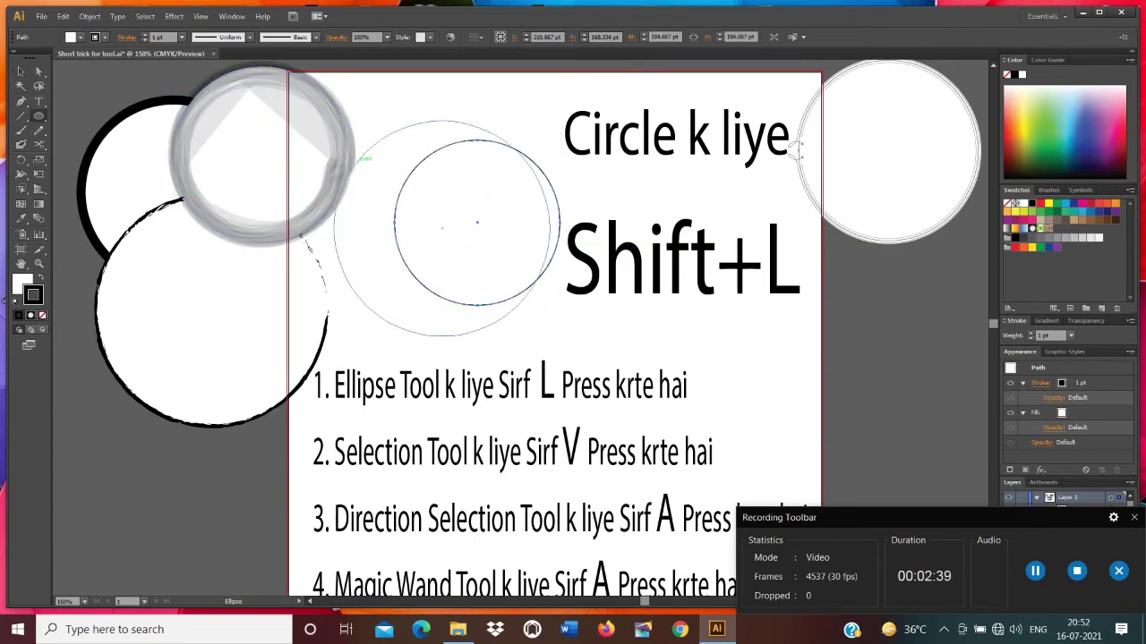
pyautogui.click(307, 36)
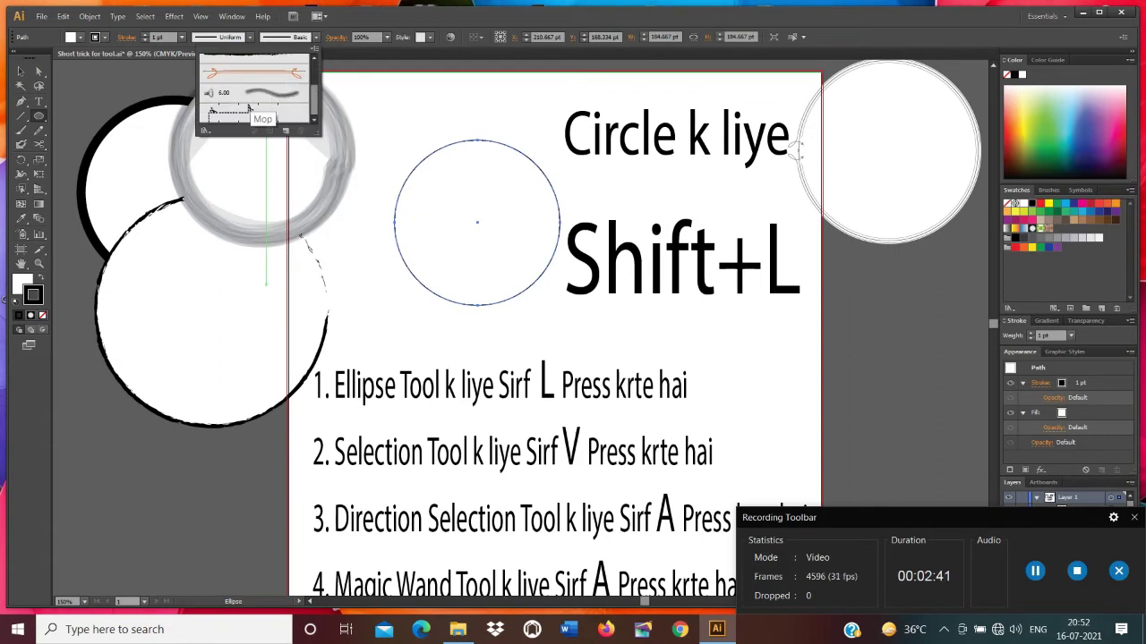
pyautogui.click(250, 108)
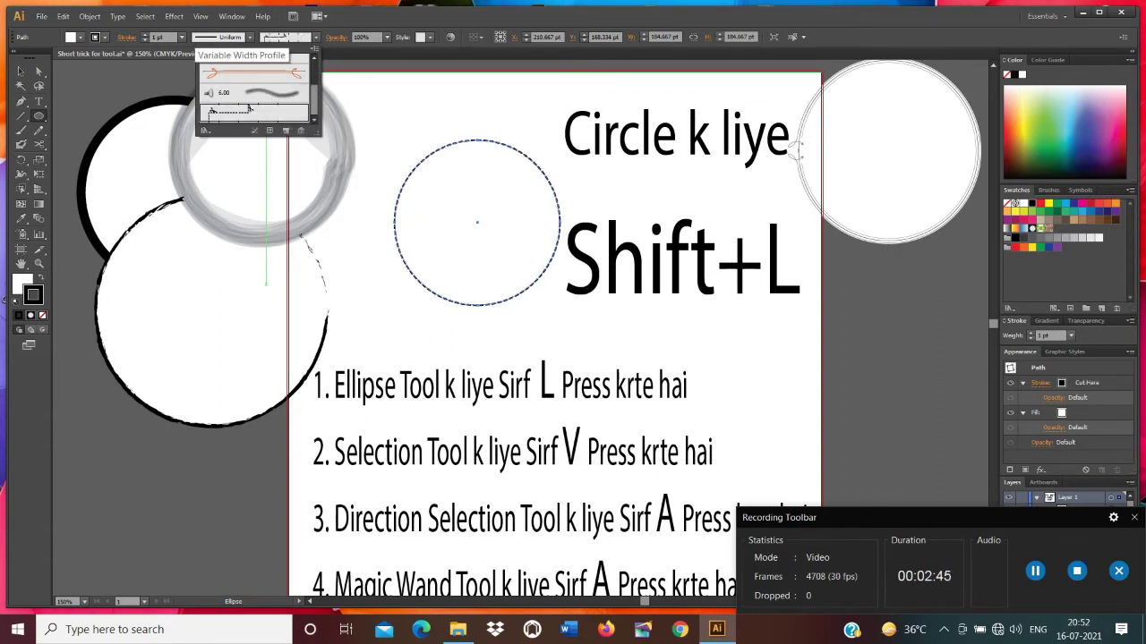
pyautogui.click(145, 34)
pyautogui.click(145, 34)
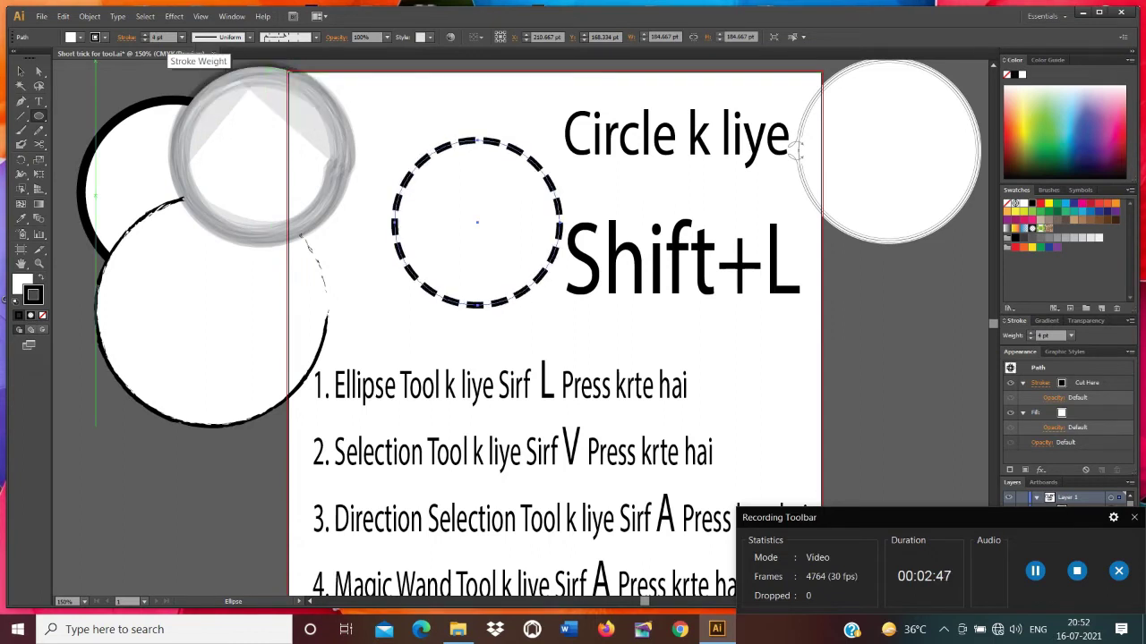
pyautogui.click(145, 34)
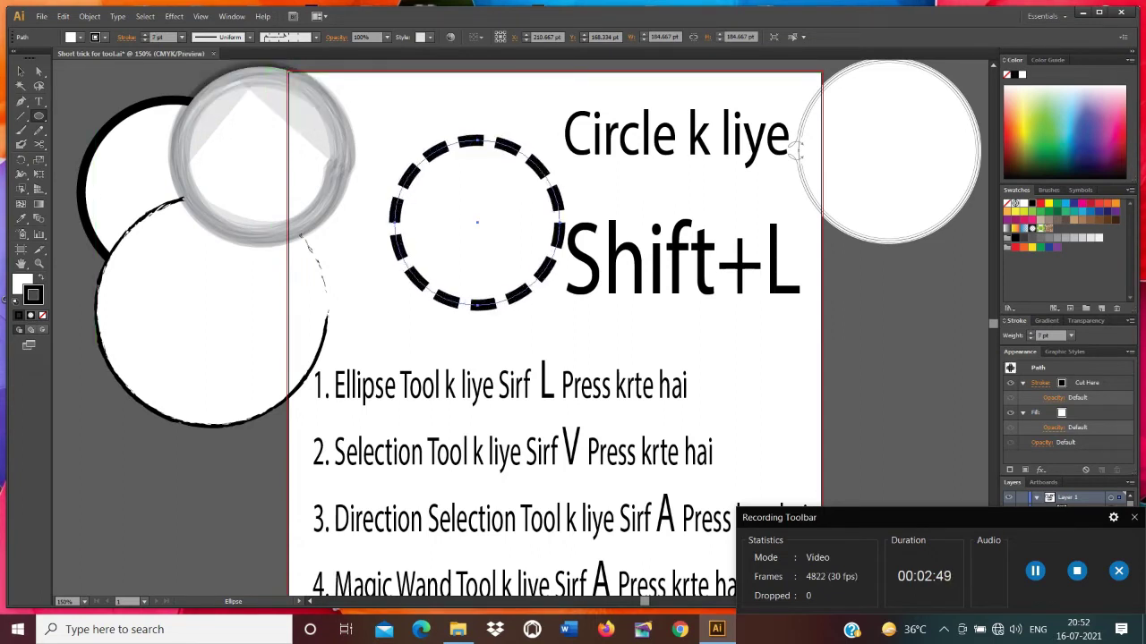
# Move the large thin circle onto the artboard and the dashed circle to the right edge
pyautogui.press('v')
pyautogui.moveTo(794, 148); pyautogui.dragTo(307, 176)
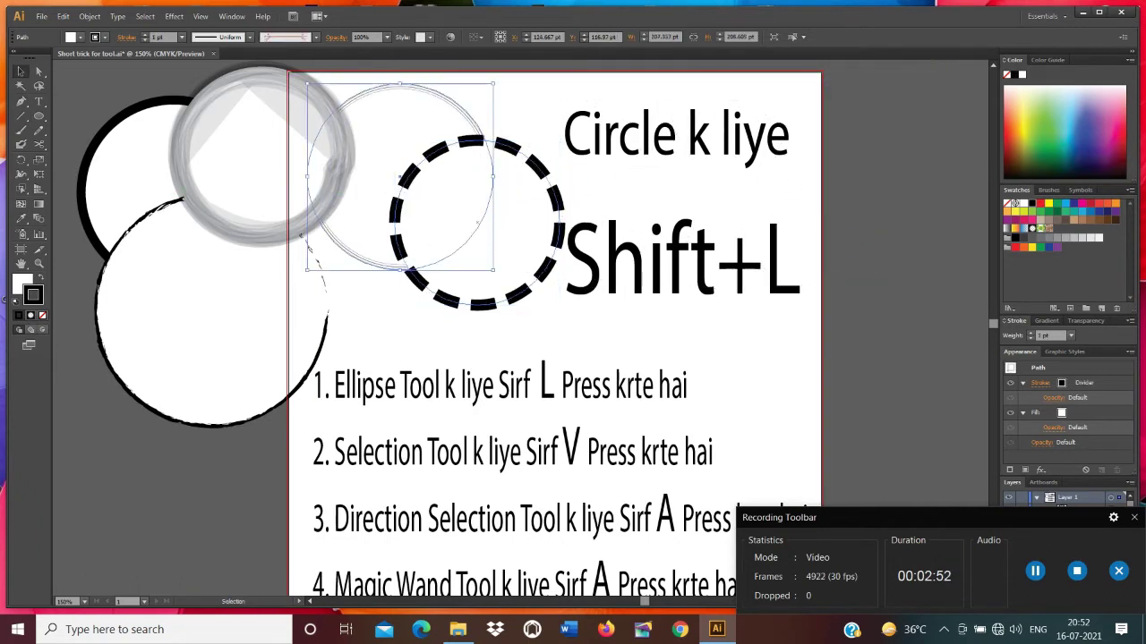
pyautogui.moveTo(563, 220); pyautogui.dragTo(966, 182)
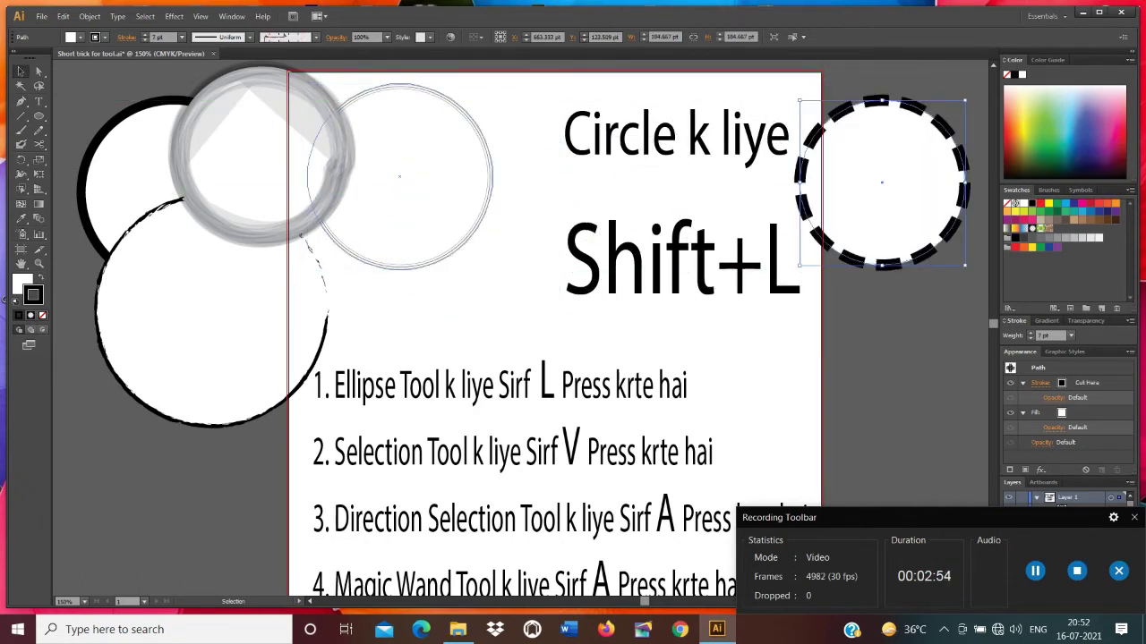
# Place the double circle beside the Circle k liye heading, raising its stroke to 11 pt, then settling at 3 pt
pyautogui.moveTo(307, 176); pyautogui.dragTo(364, 199)
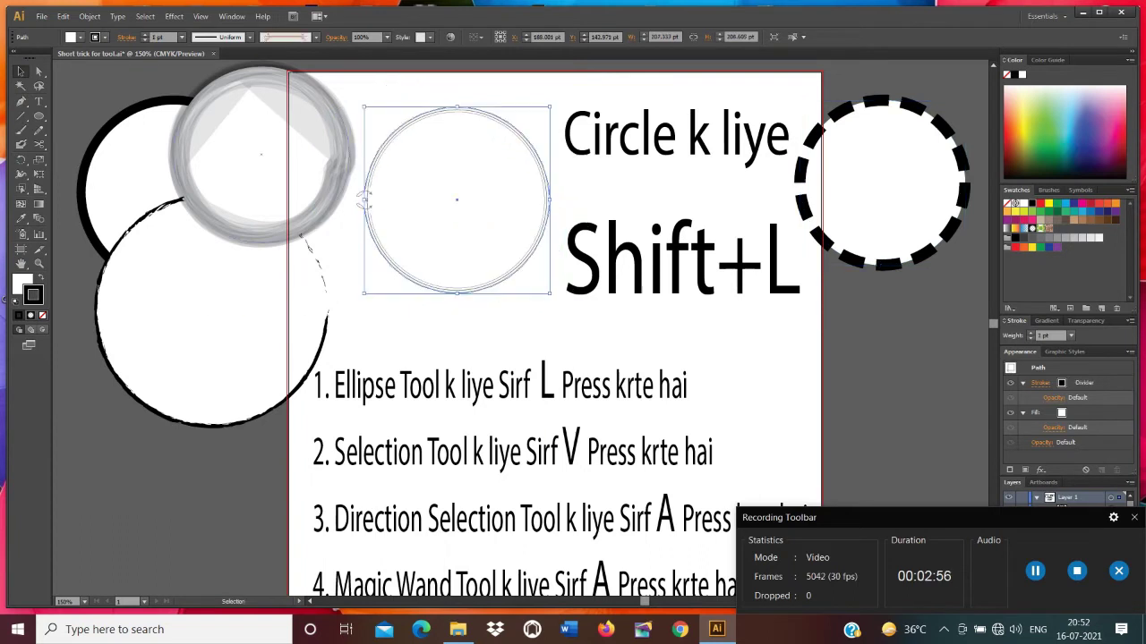
pyautogui.click(144, 34)
pyautogui.click(144, 34)
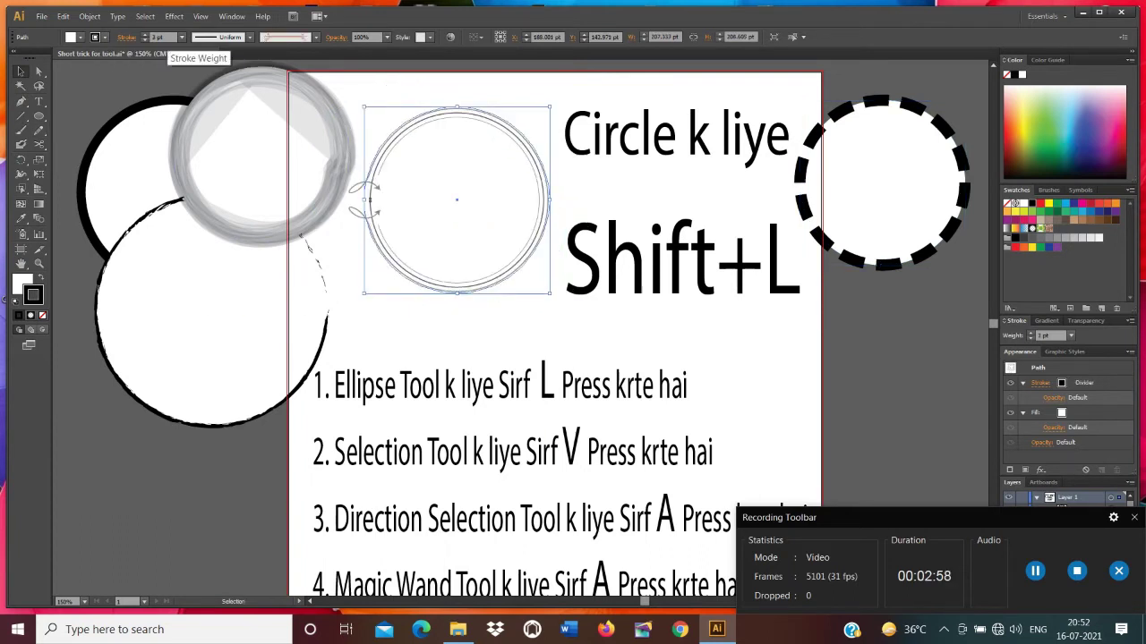
pyautogui.click(144, 34)
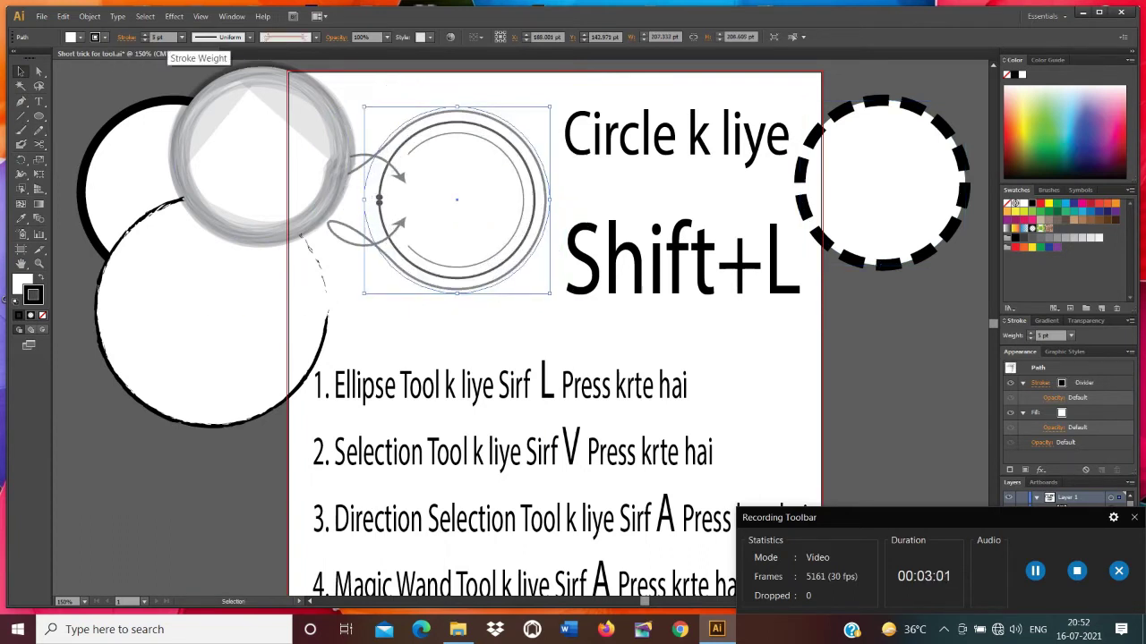
pyautogui.click(144, 34)
pyautogui.click(144, 34)
pyautogui.click(145, 34)
pyautogui.click(144, 34)
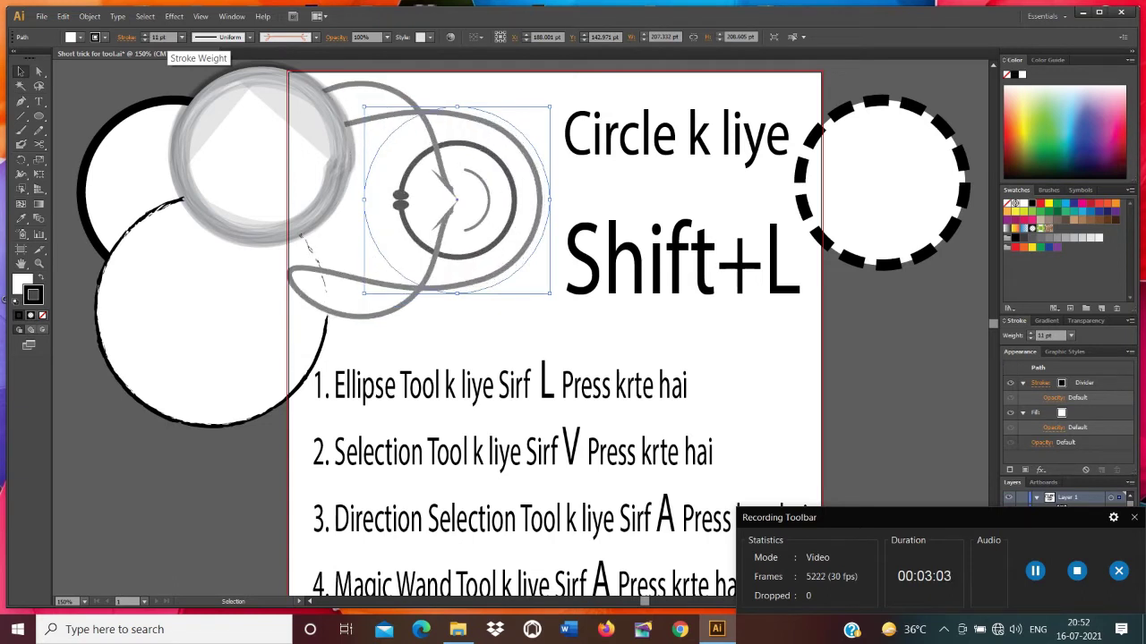
pyautogui.click(144, 40)
pyautogui.click(145, 40)
pyautogui.click(144, 39)
pyautogui.click(144, 40)
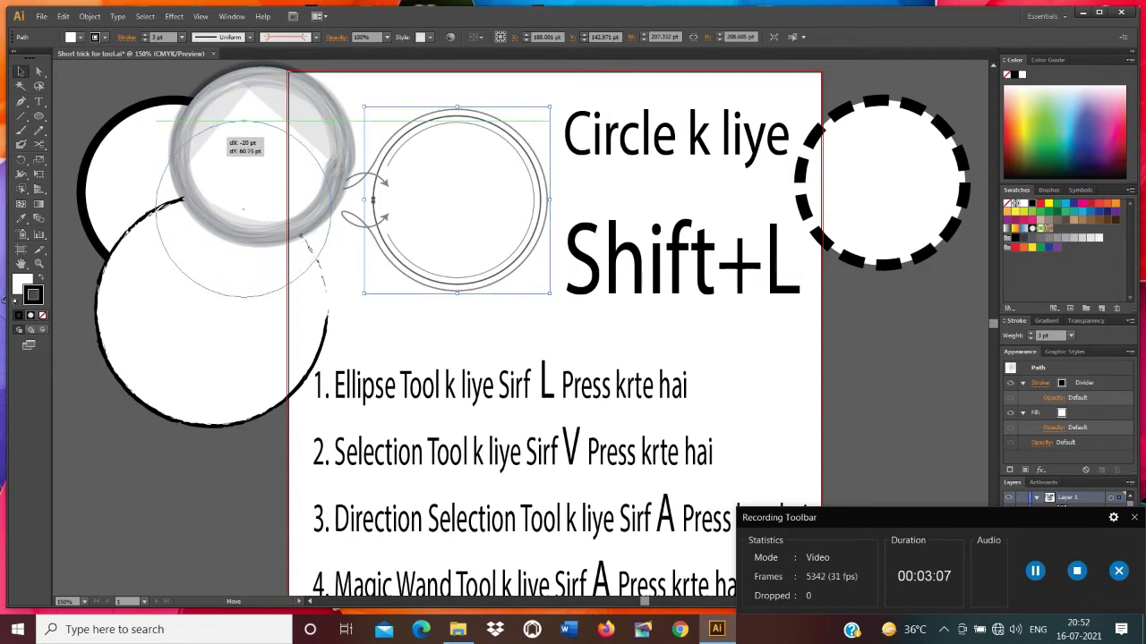
# Try 3 pt and 1 pt stroke weights on the grey brushed circle, leaving it at 1 pt
pyautogui.click(245, 201)
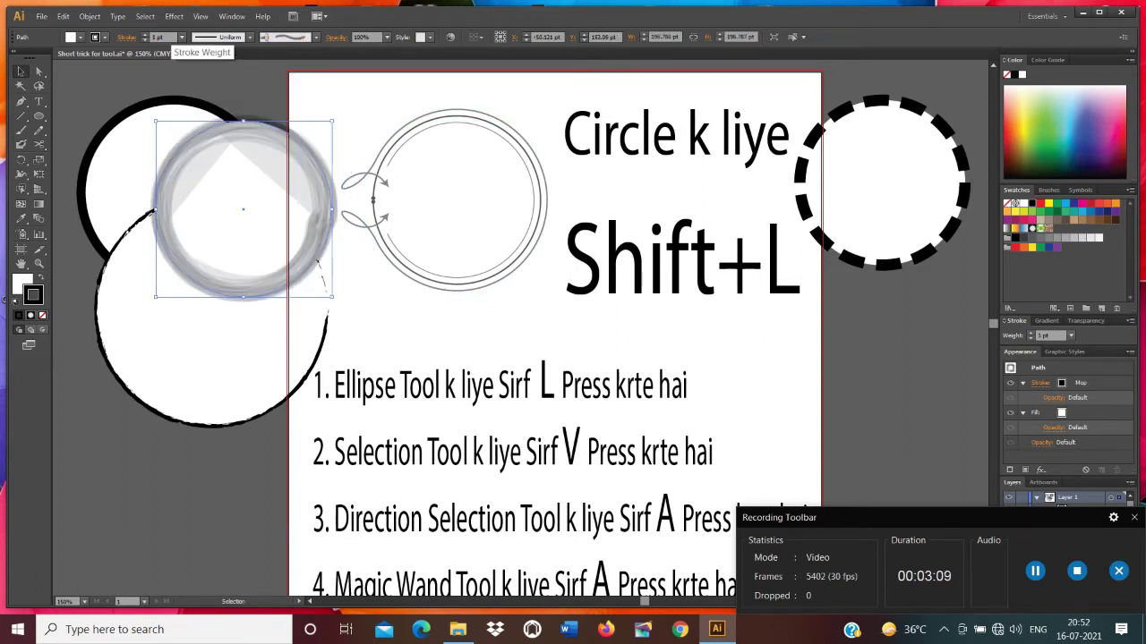
pyautogui.click(144, 34)
pyautogui.click(144, 40)
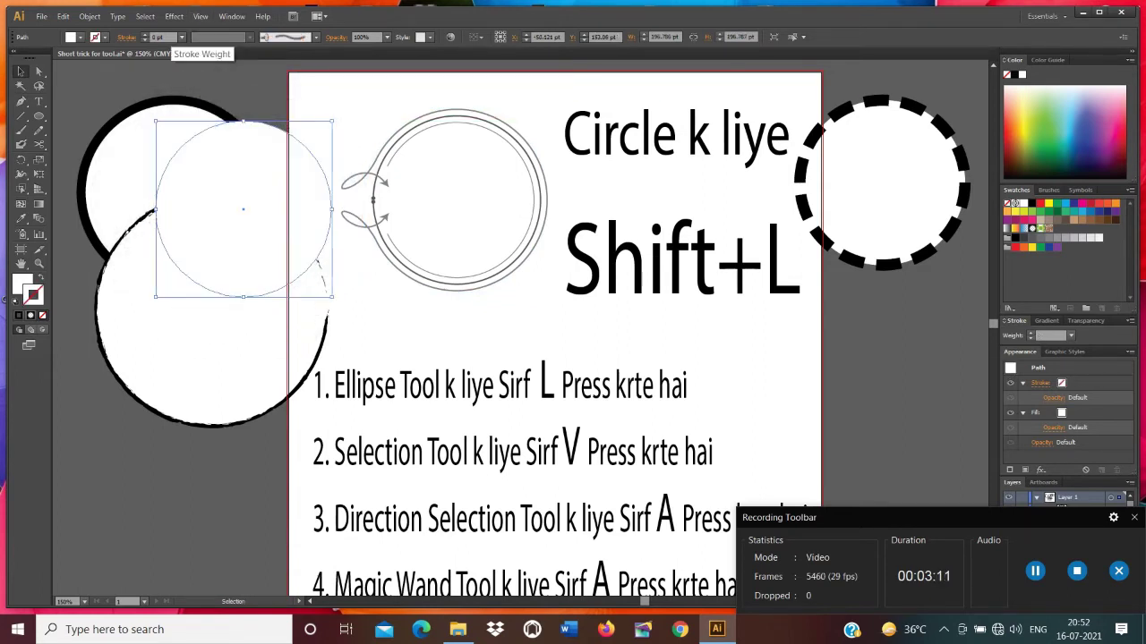
pyautogui.click(144, 34)
pyautogui.click(144, 34)
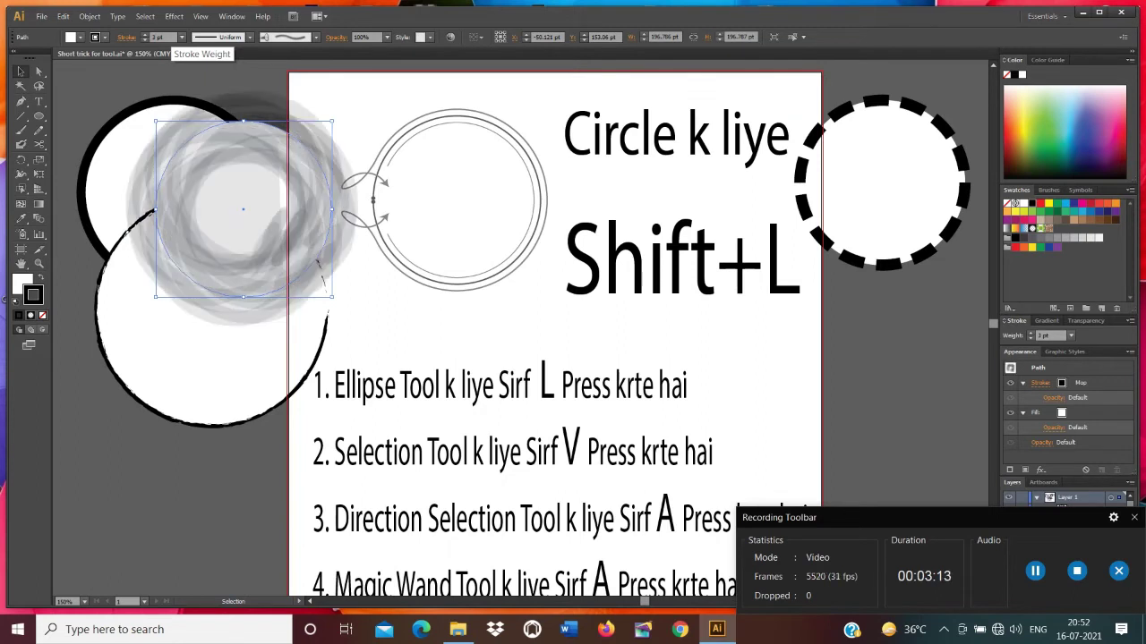
pyautogui.click(144, 34)
pyautogui.click(144, 34)
pyautogui.press('Down')
pyautogui.press('Down')
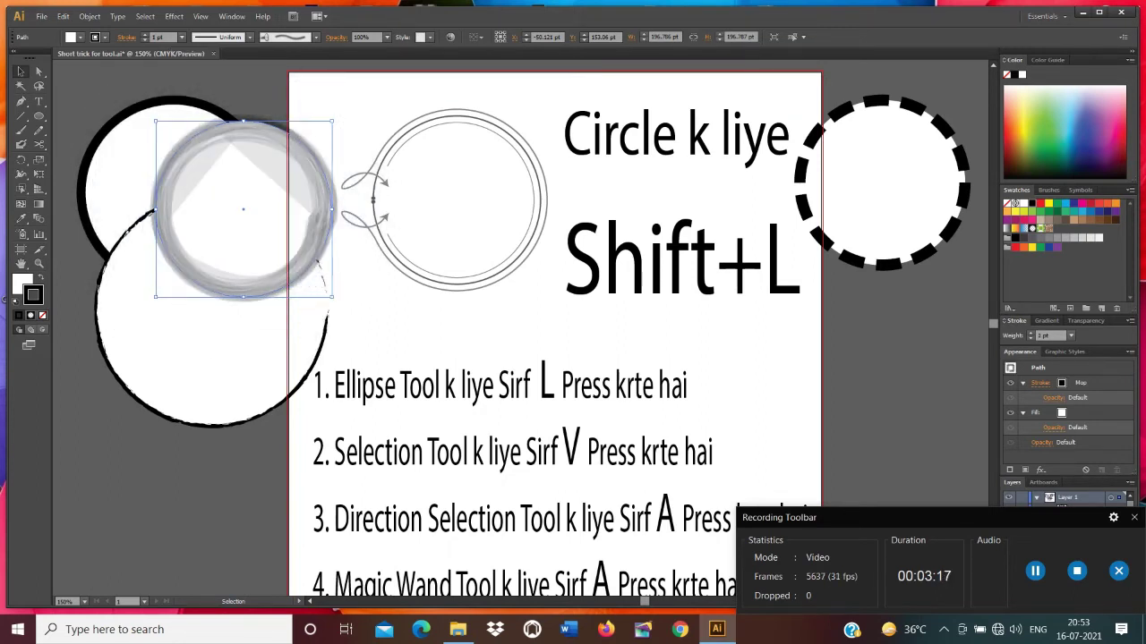
# Move the double circle to the right of the tool-shortcut list
pyautogui.moveTo(456, 199); pyautogui.dragTo(872, 378)
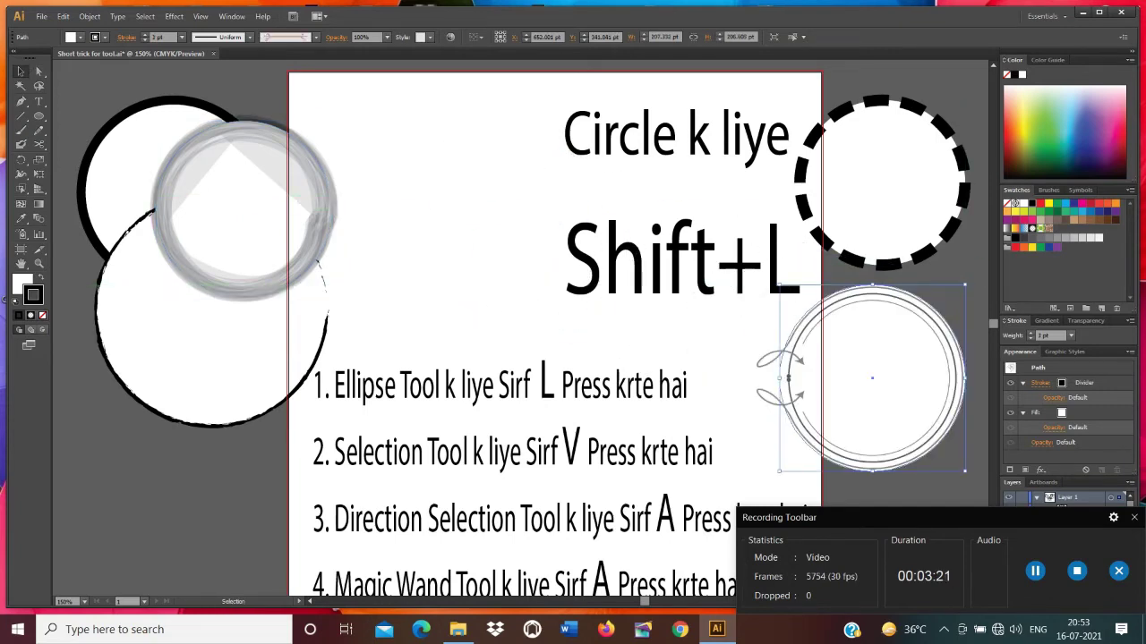
pyautogui.scroll(-3, 872, 378)
pyautogui.scroll(-1, 537, 358)
# Give the letter L in line 1 a red 1 pt outline with the CMYK Red swatch
pyautogui.click(501, 376)
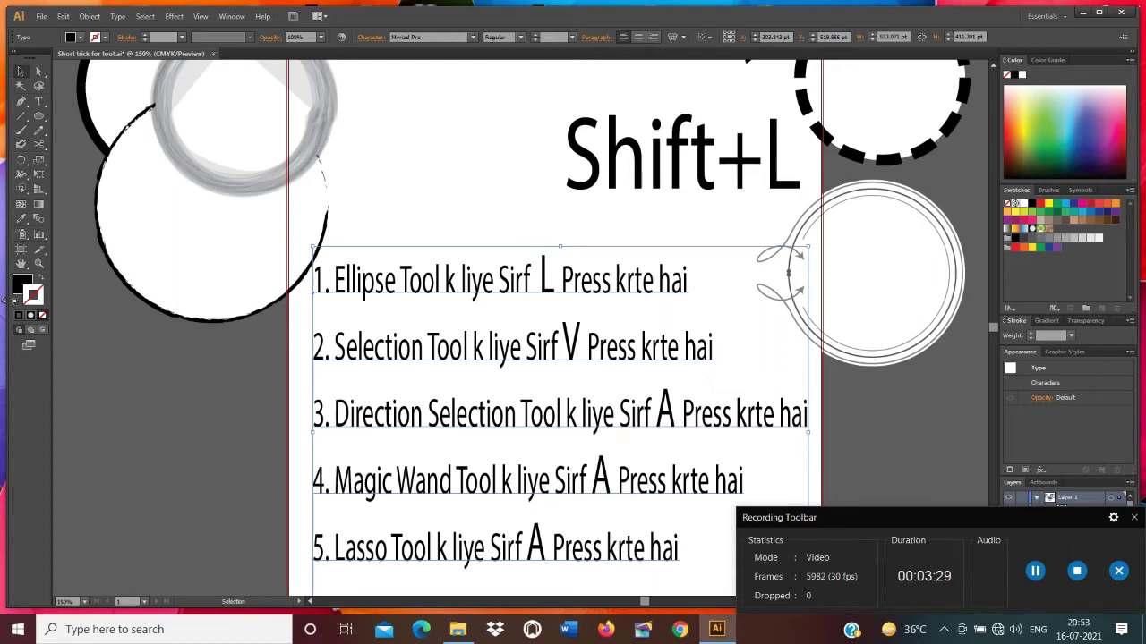
pyautogui.press('t')
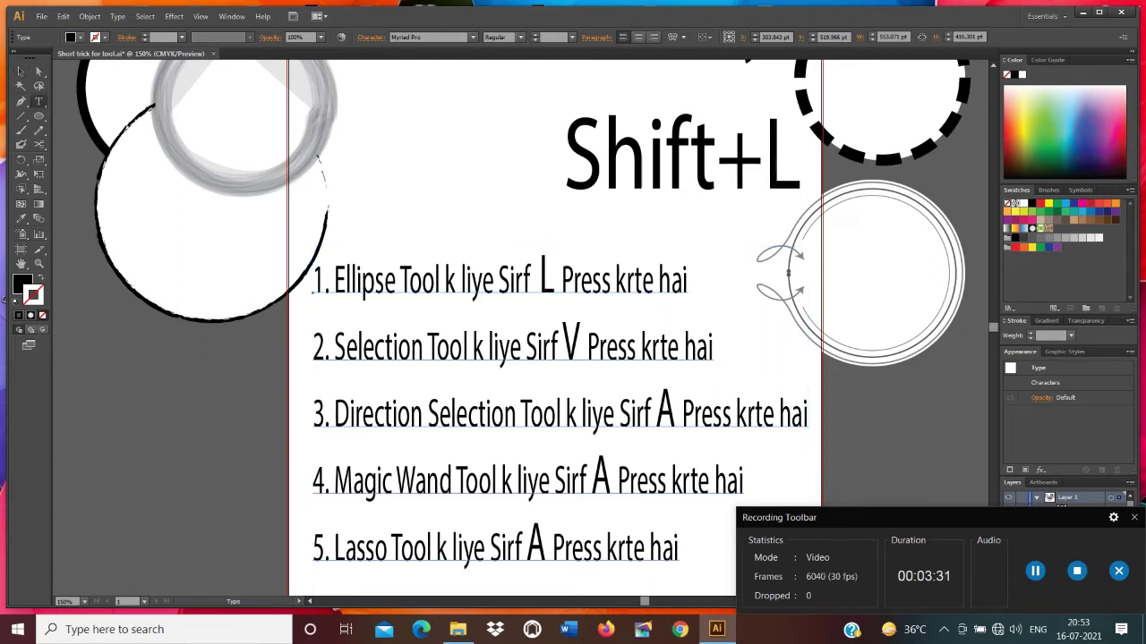
pyautogui.doubleClick(545, 279)
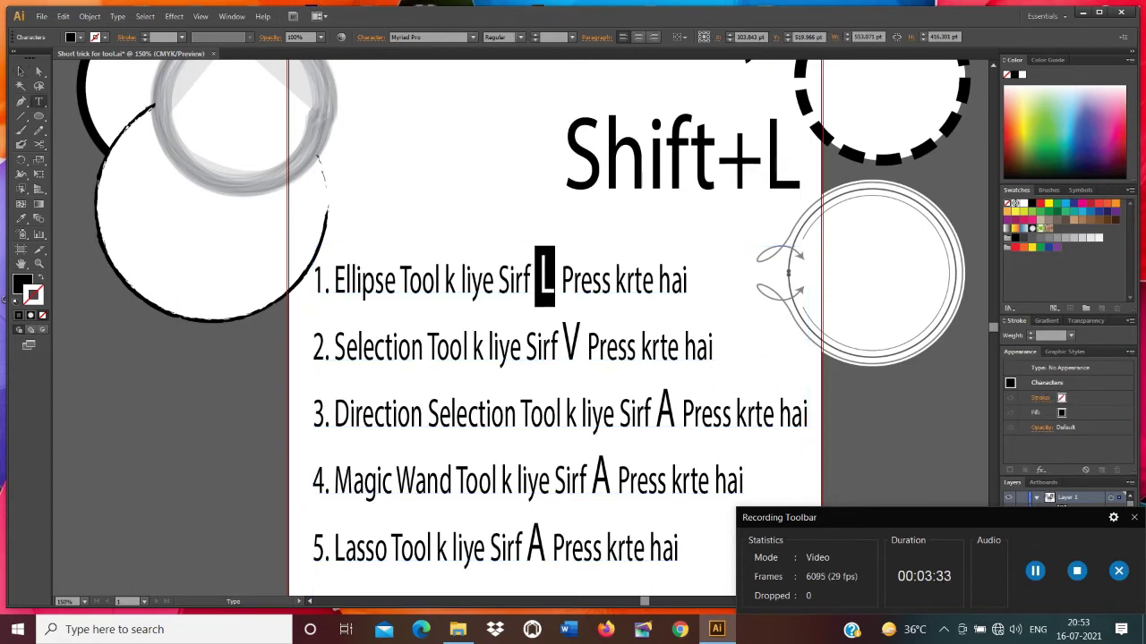
pyautogui.click(1039, 204)
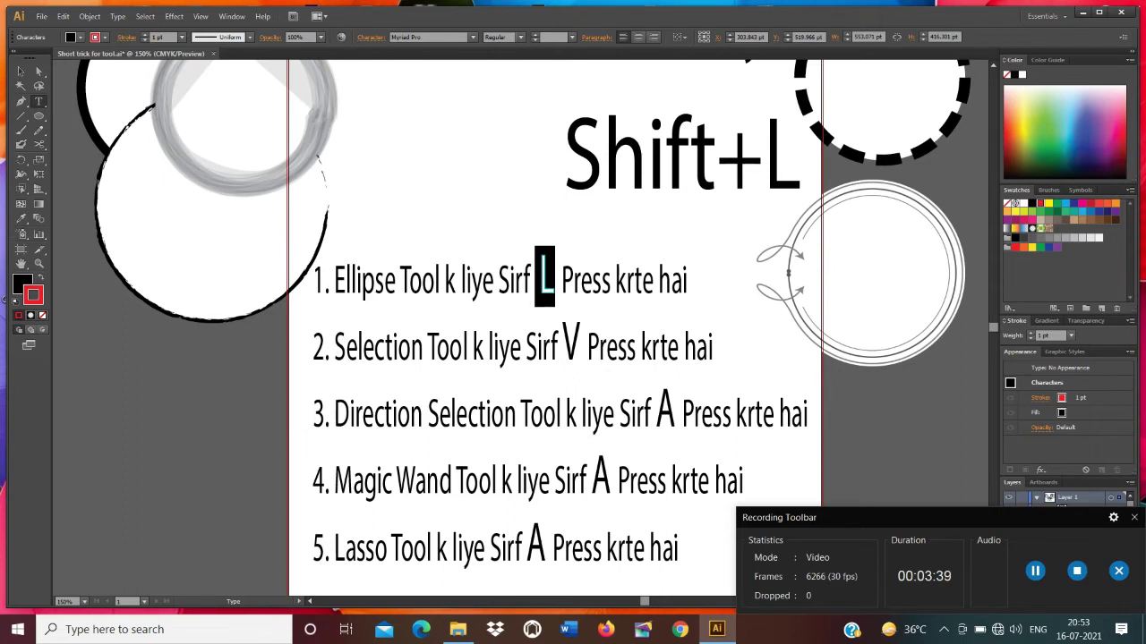
# Inspect the CMYK Red swatch options, exit text editing, and toggle between Selection and Direct Selection tools
pyautogui.doubleClick(1039, 204)
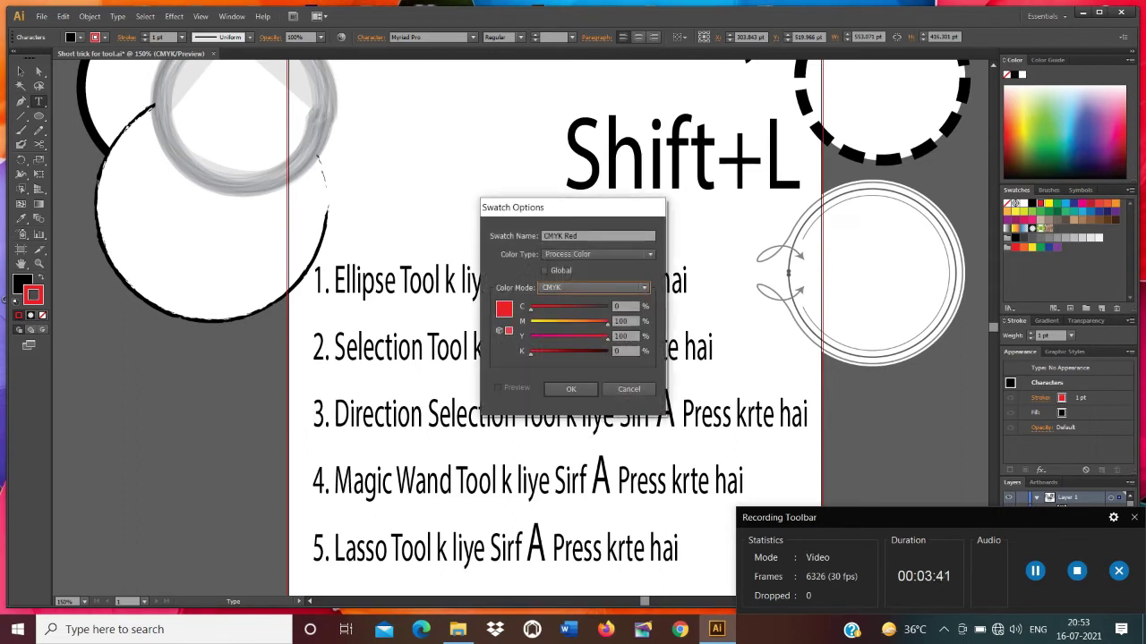
pyautogui.click(628, 388)
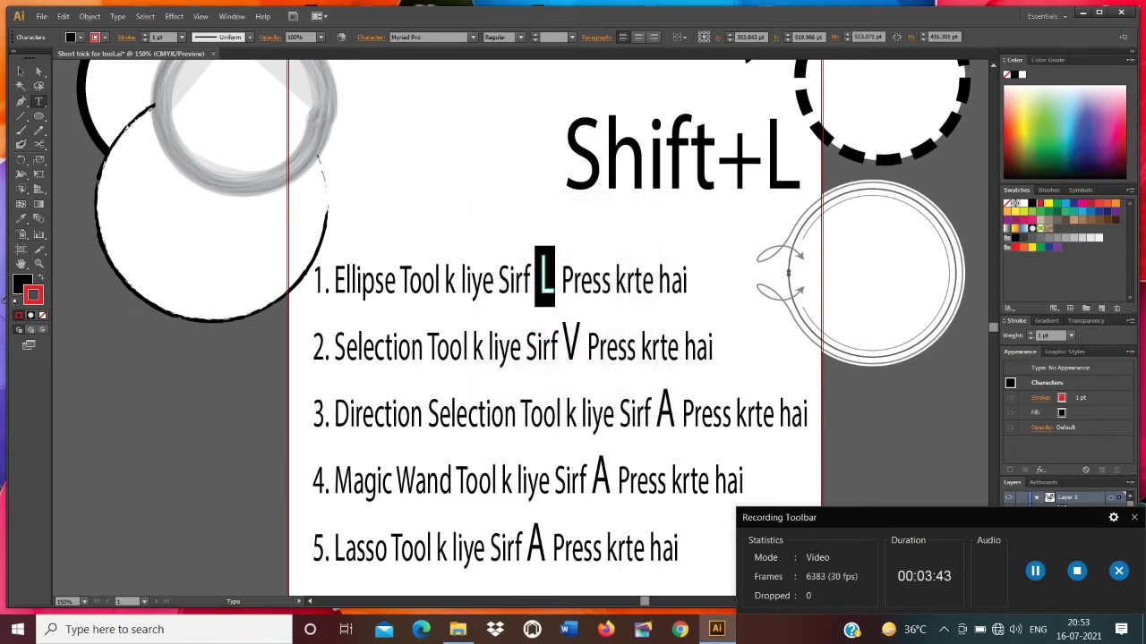
pyautogui.press('Escape')
pyautogui.press('a')
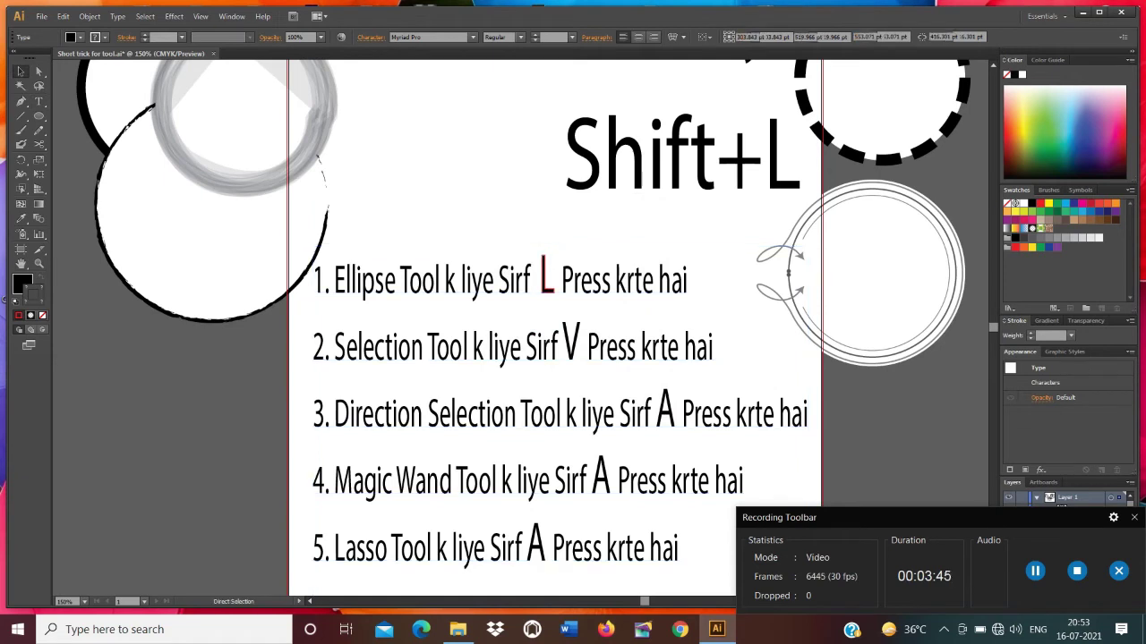
pyautogui.press('v')
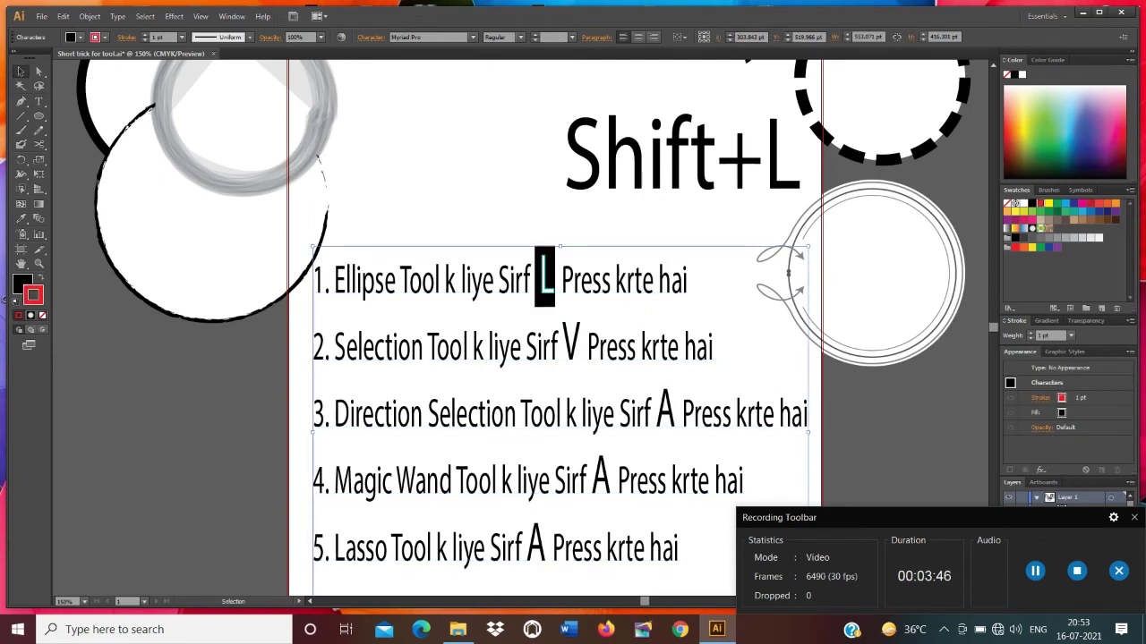
pyautogui.press('a')
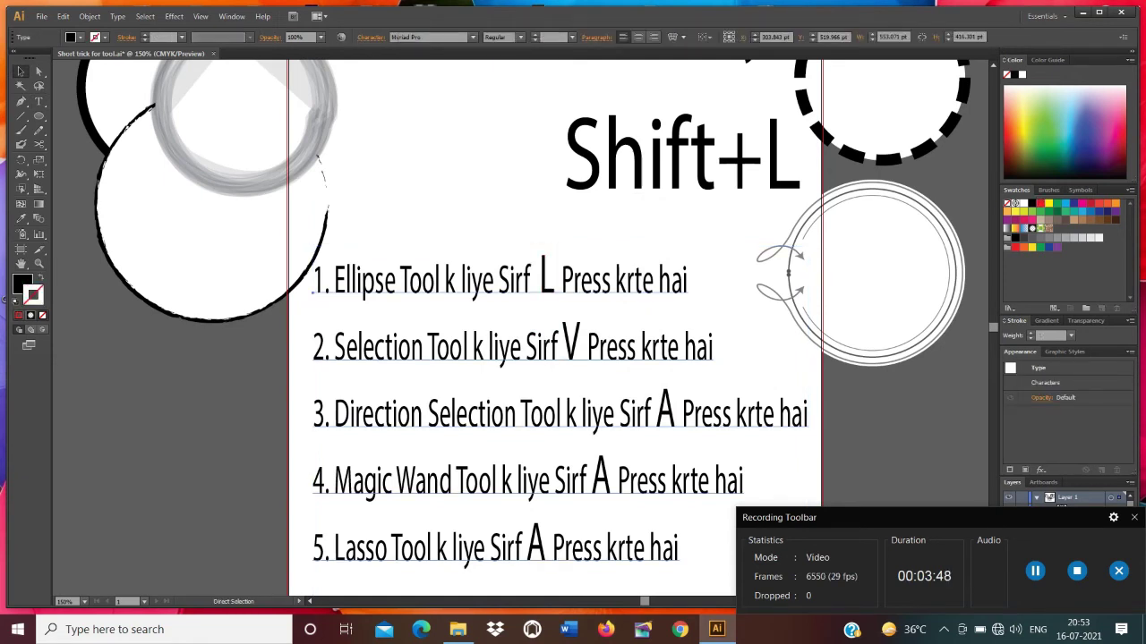
pyautogui.press('v')
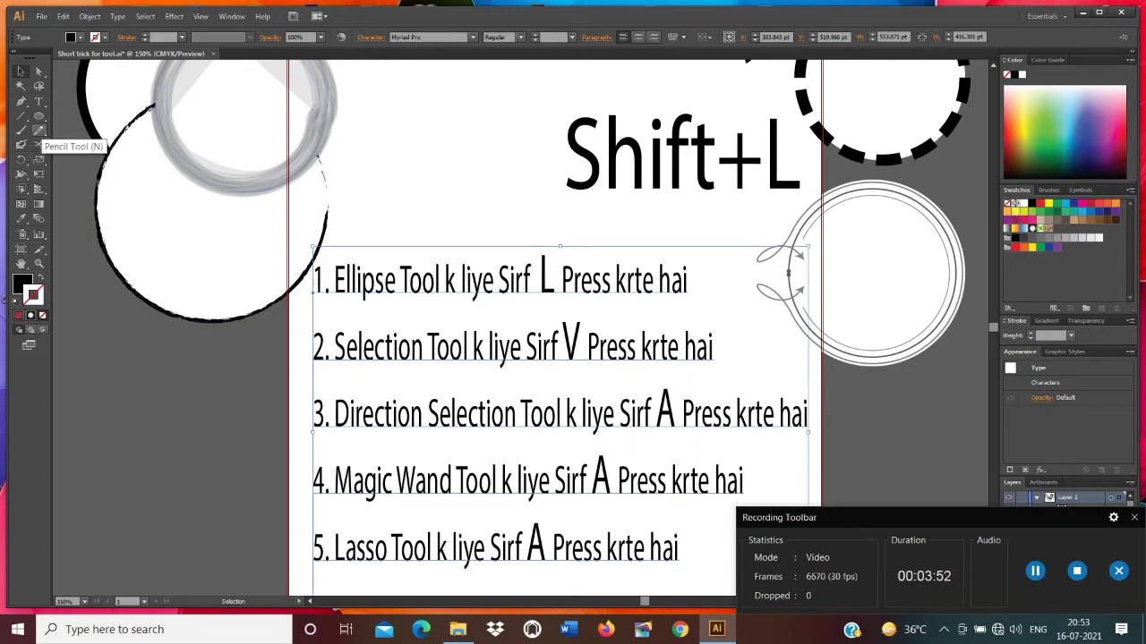
# Draw a circle left of the Shift+L heading and change its fill from black to white (K 0)
pyautogui.press('l')
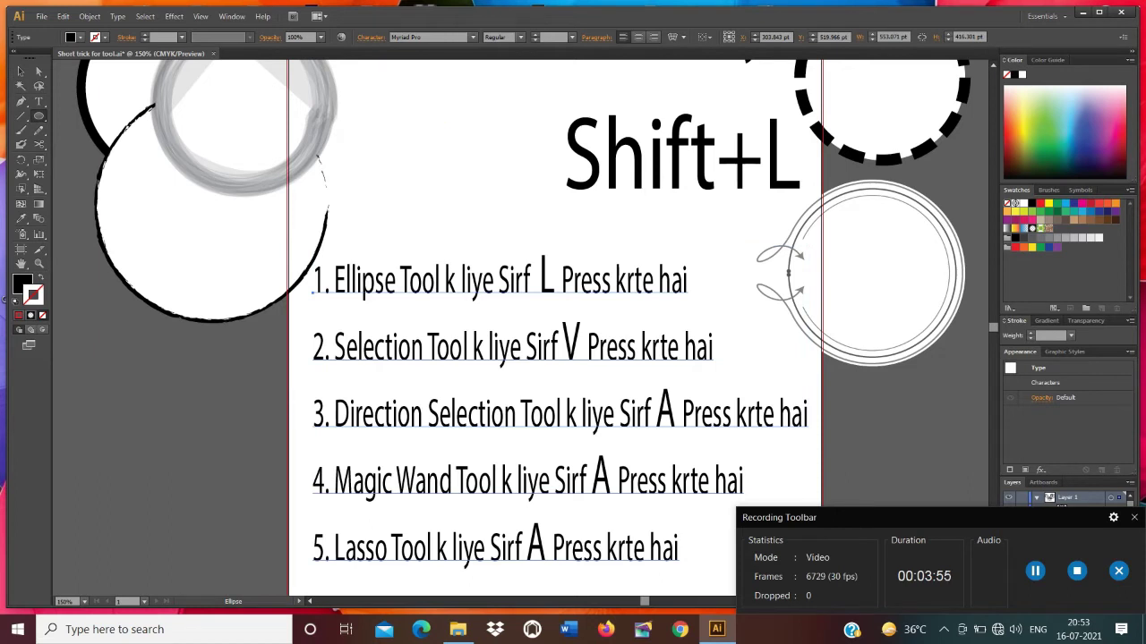
pyautogui.moveTo(408, 117); pyautogui.dragTo(521, 229)
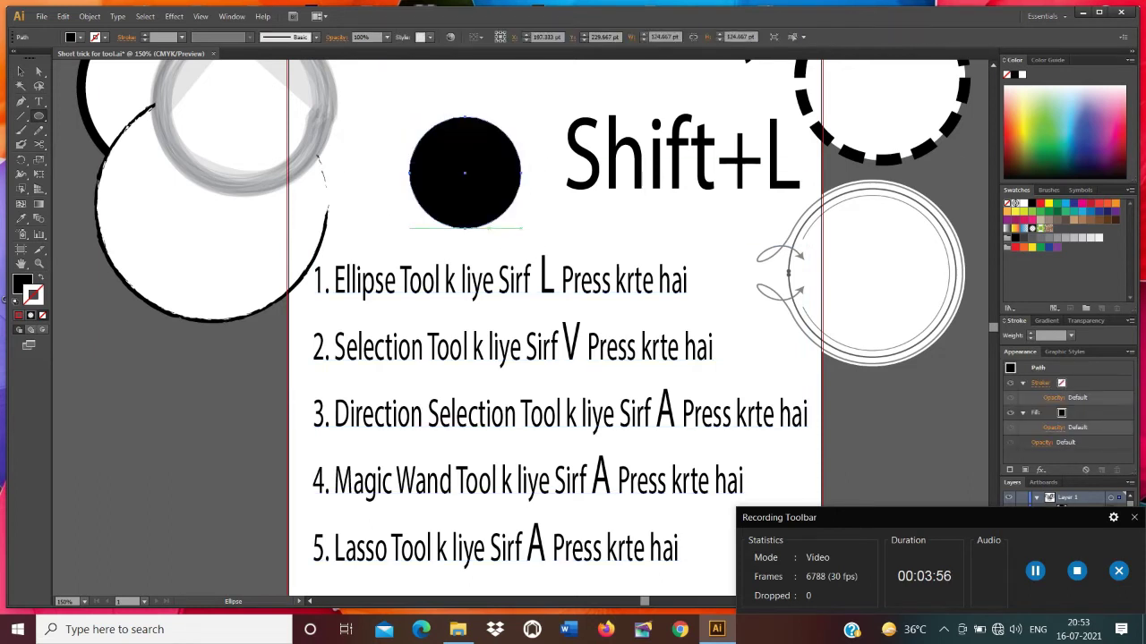
pyautogui.doubleClick(25, 287)
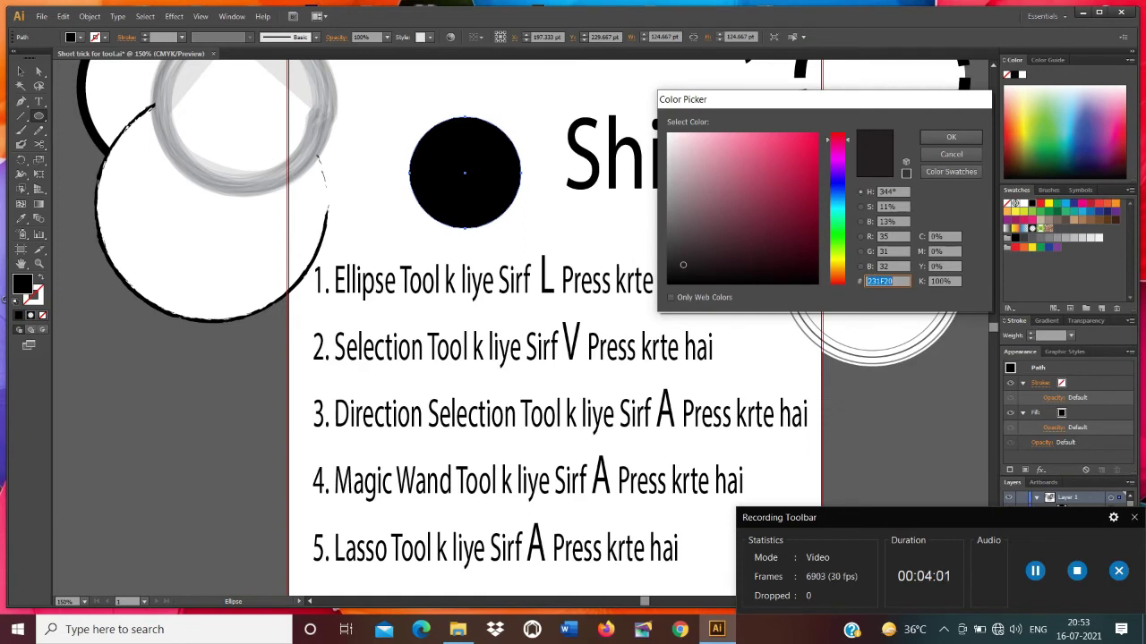
pyautogui.press('Tab')
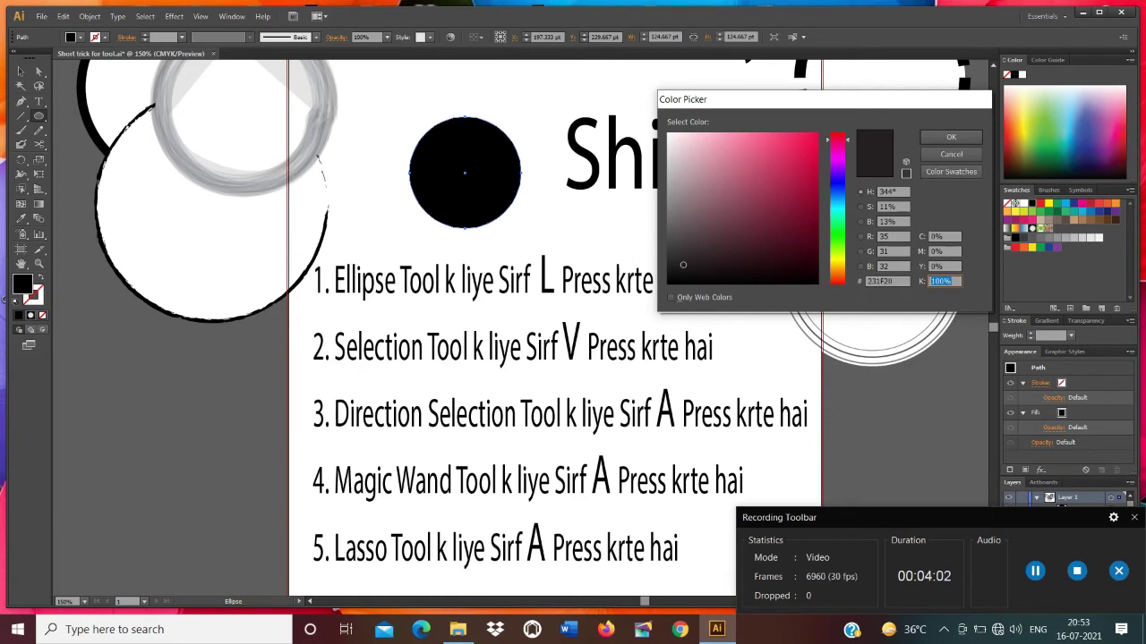
pyautogui.write('0')
pyautogui.press('Return')
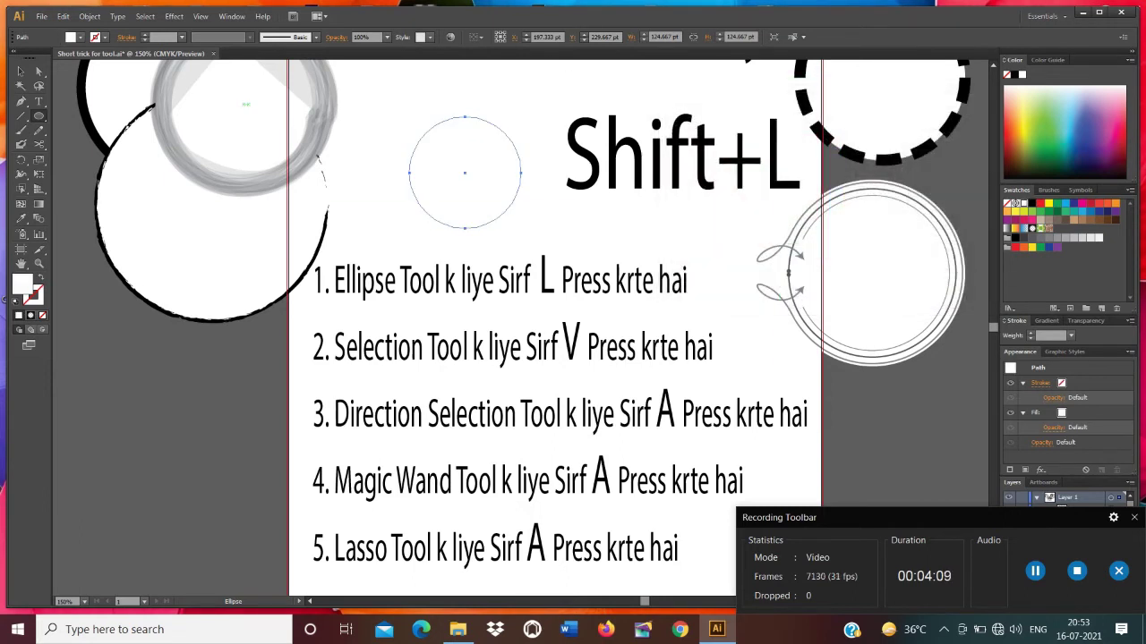
# Select the new circle and raise its red outline's stroke weight from 2 pt to 7 pt
pyautogui.click(21, 72)
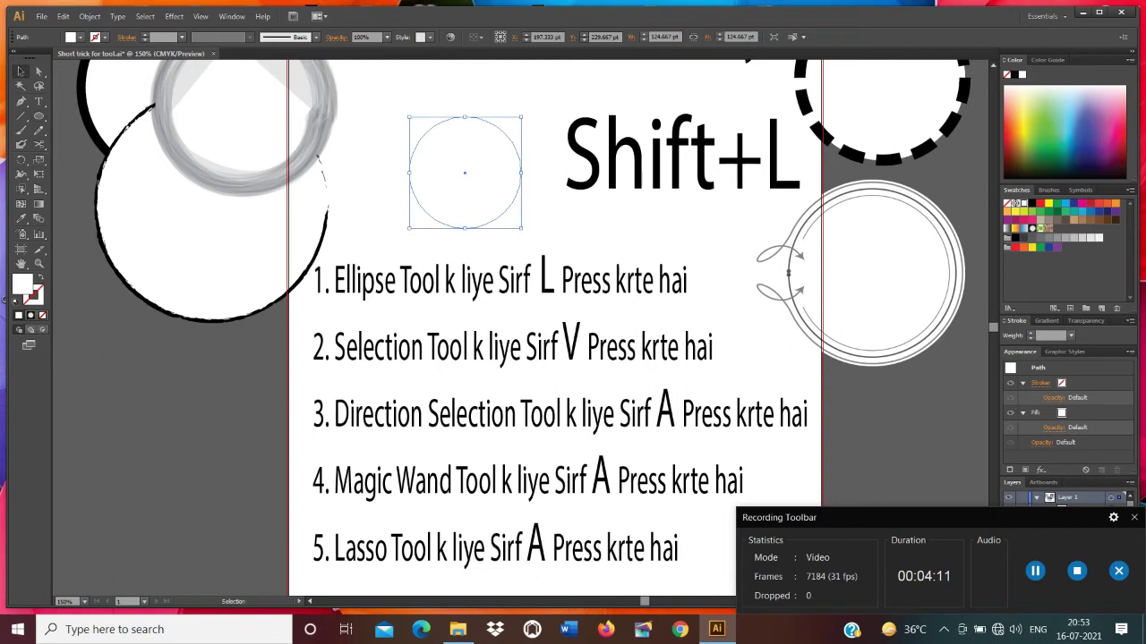
pyautogui.click(159, 36)
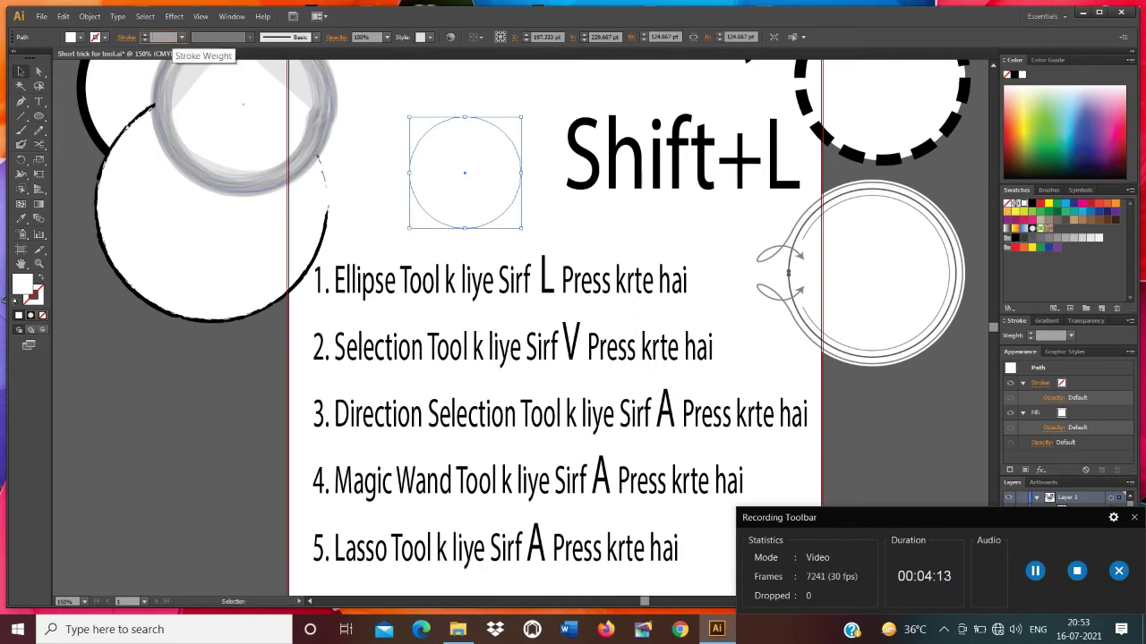
pyautogui.write('2')
pyautogui.press('Return')
pyautogui.press('Up')
pyautogui.press('Up')
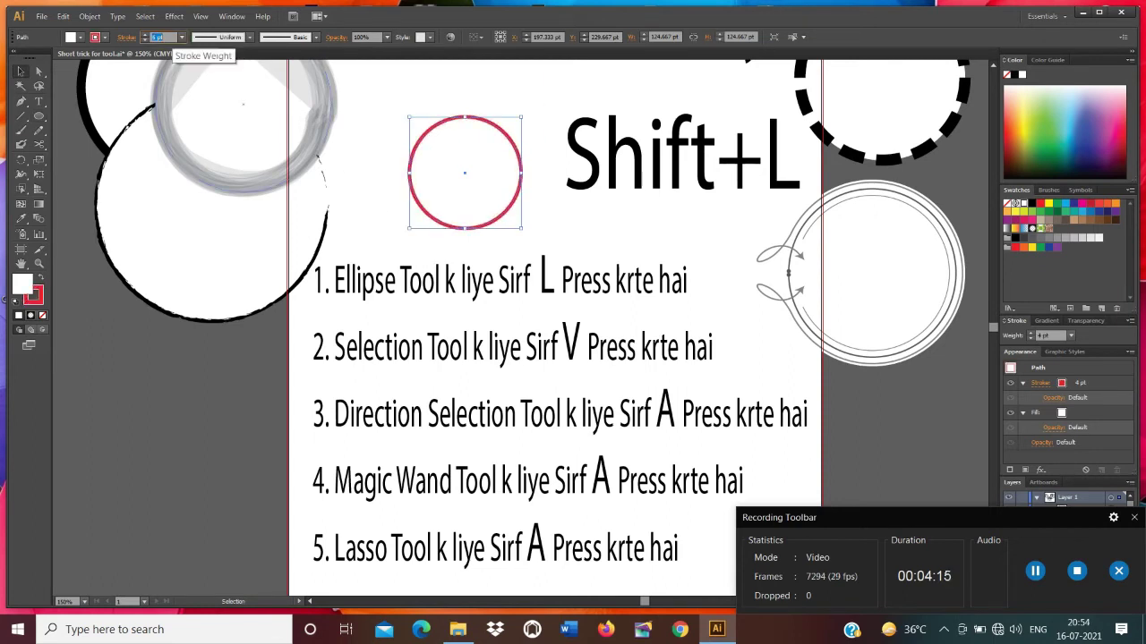
pyautogui.press('Up')
pyautogui.press('Up')
pyautogui.press('Up')
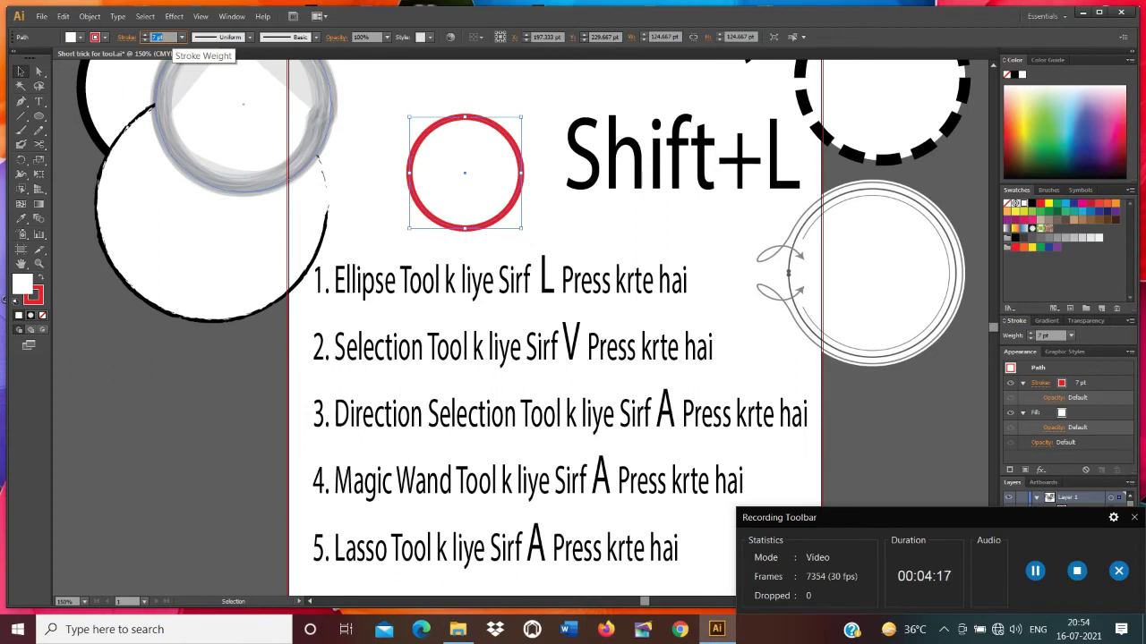
pyautogui.press('BackSpace')
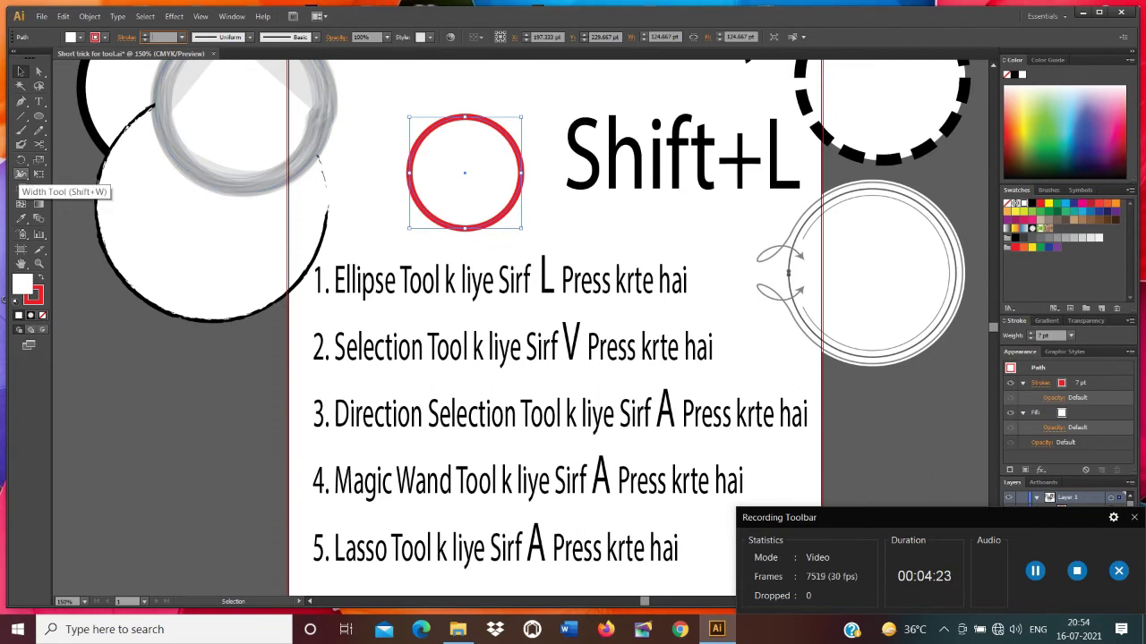
# Set the circle's stroke to None, then try the Selection, Direct Selection and Width tools on it
pyautogui.click(22, 175)
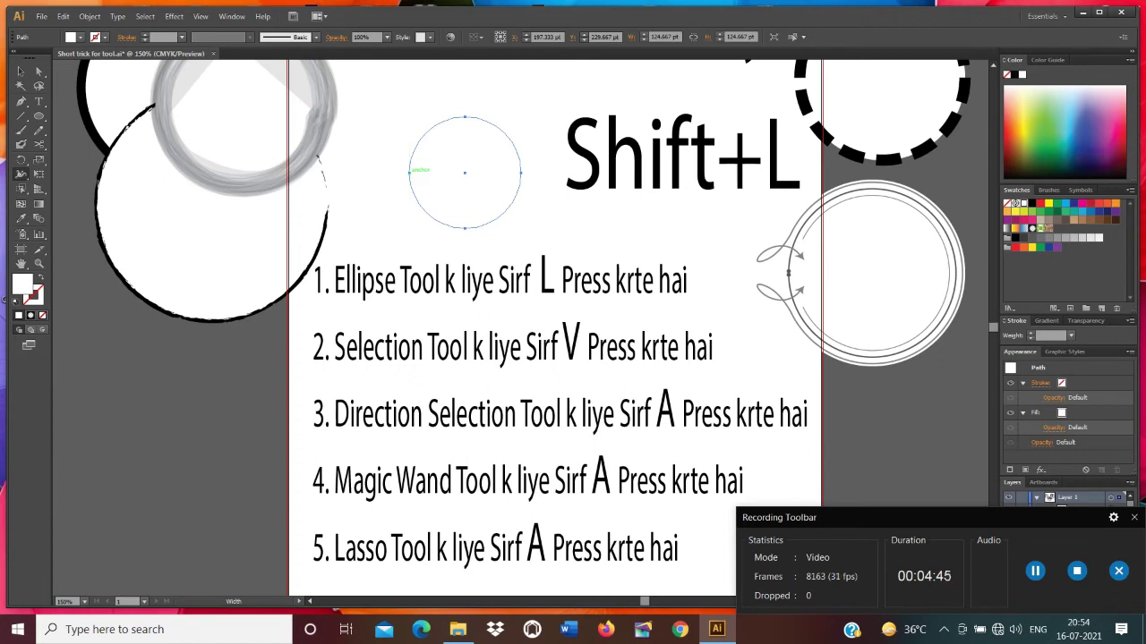
pyautogui.click(20, 70)
pyautogui.press('a')
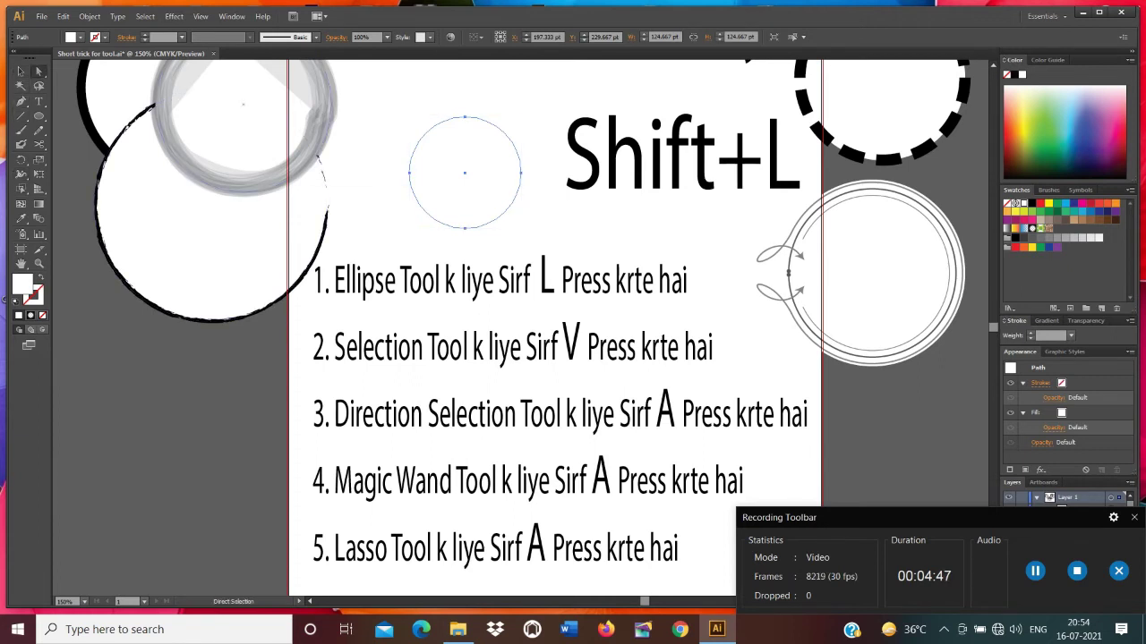
pyautogui.hotkey('shift', 'w')
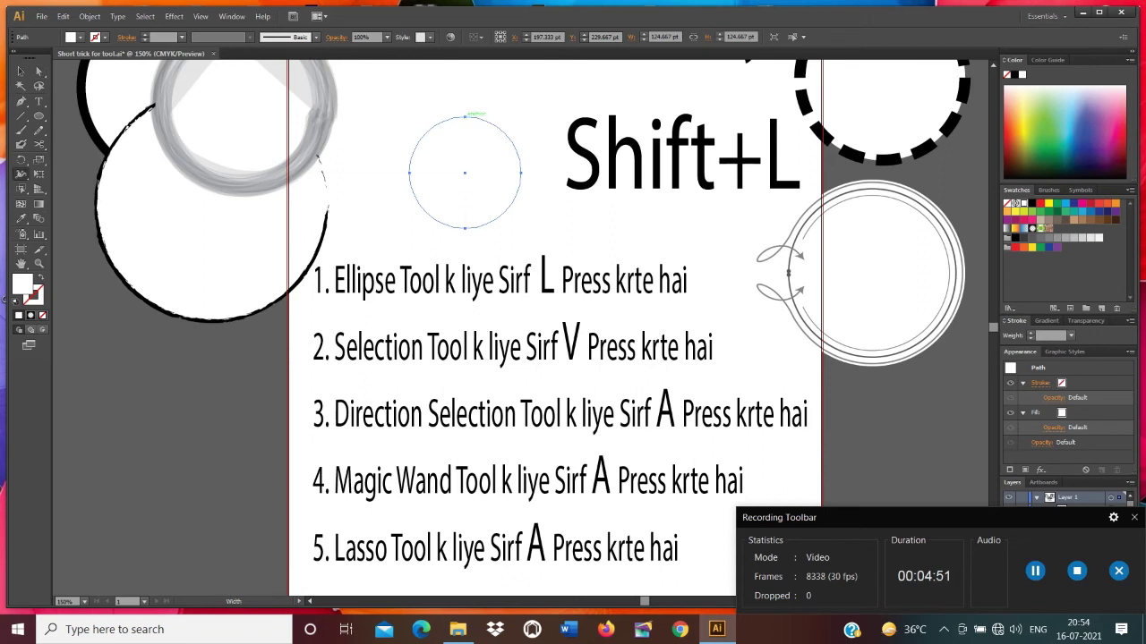
pyautogui.scroll(1, 464, 171)
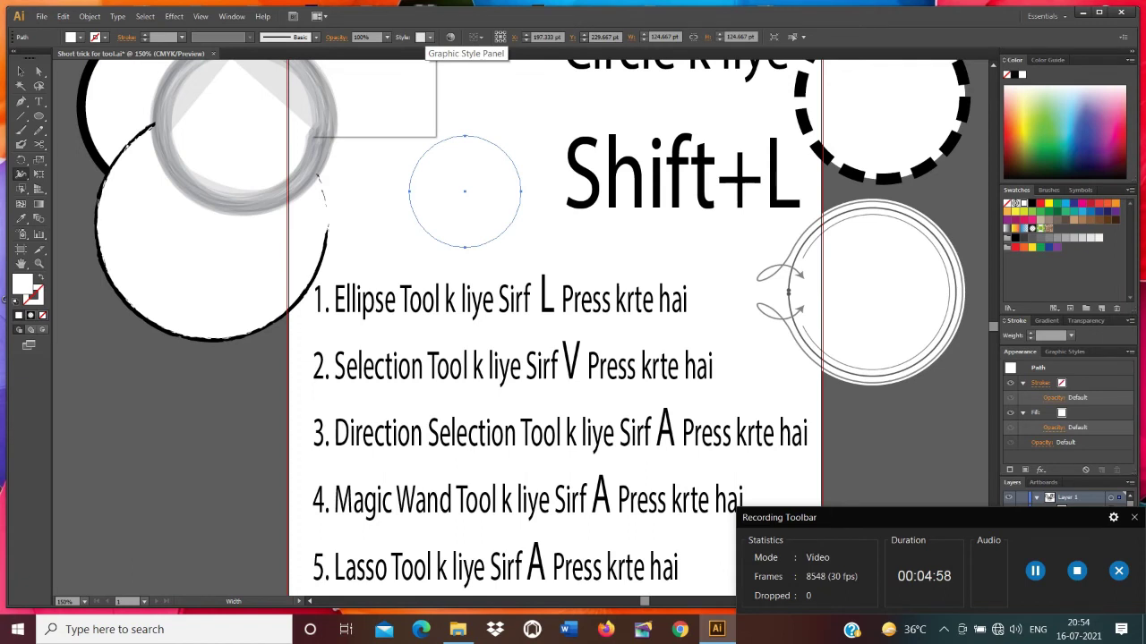
# Apply the 15 pt. Round brush to the circle's stroke from the Brush Definition list
pyautogui.click(431, 37)
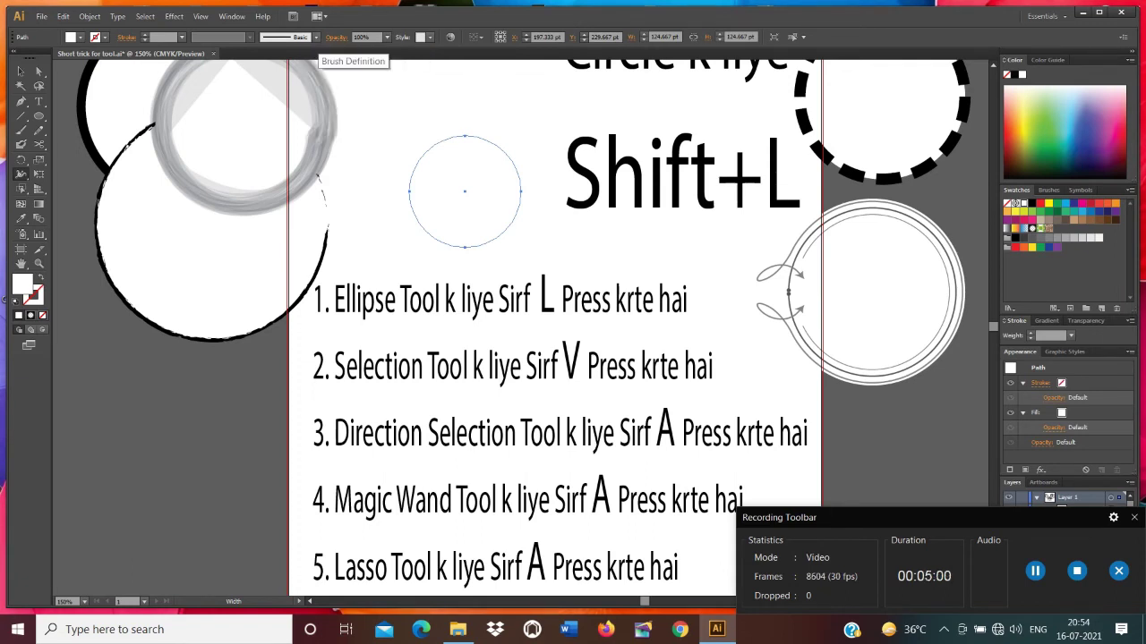
pyautogui.click(315, 36)
pyautogui.scroll(5, 248, 108)
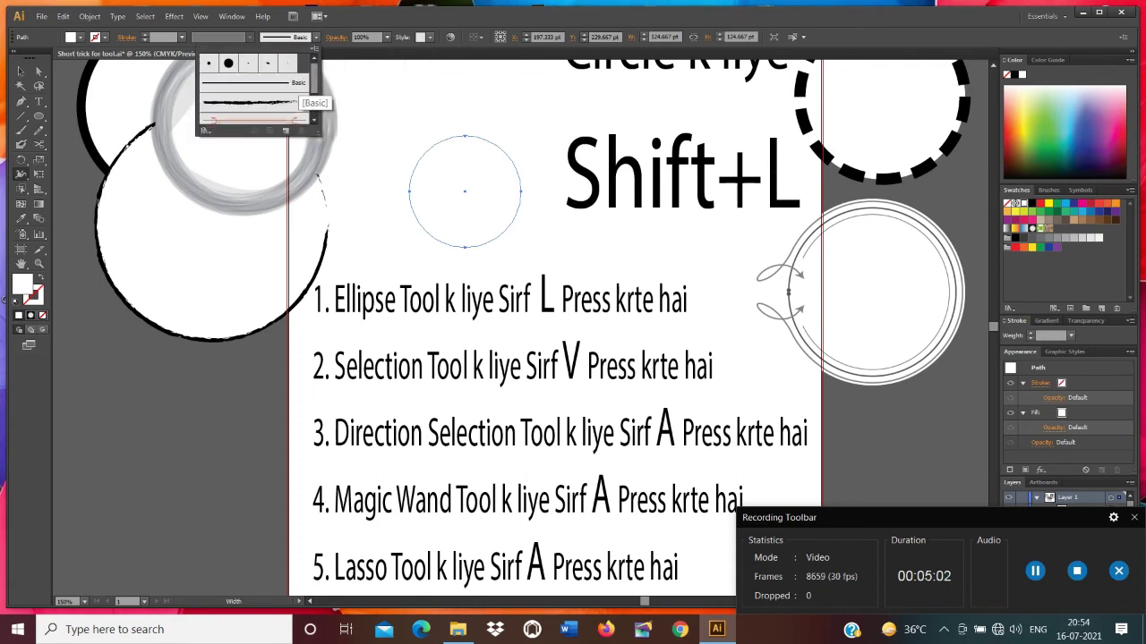
pyautogui.click(229, 63)
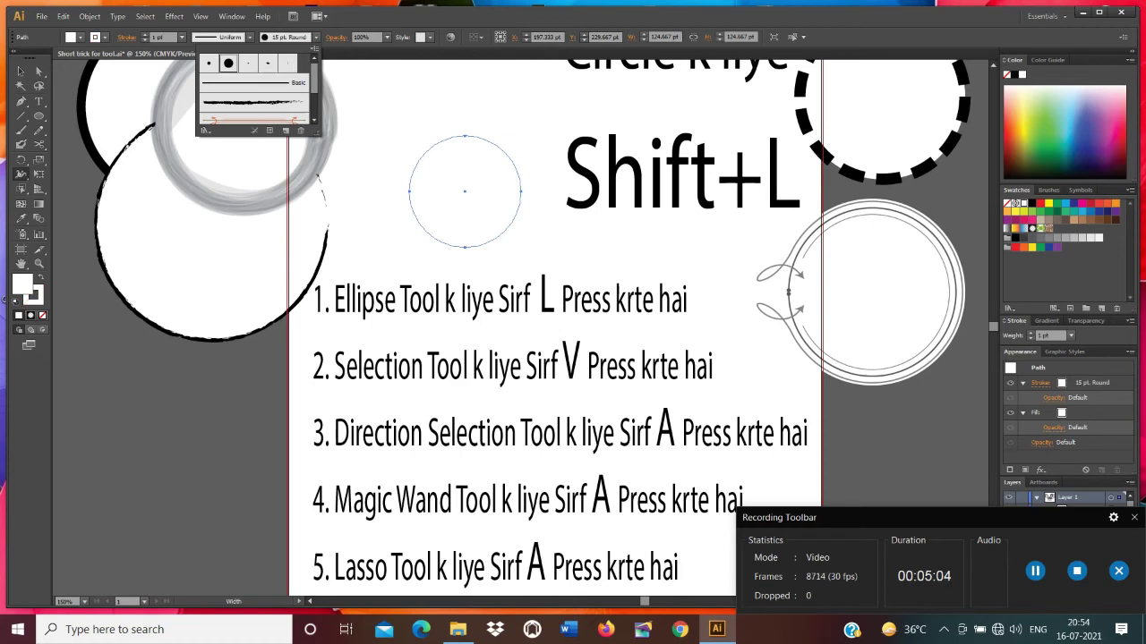
# Switch the stroke to the Charcoal - Feather brush, then try deleting that in-use brush
pyautogui.doubleClick(253, 101)
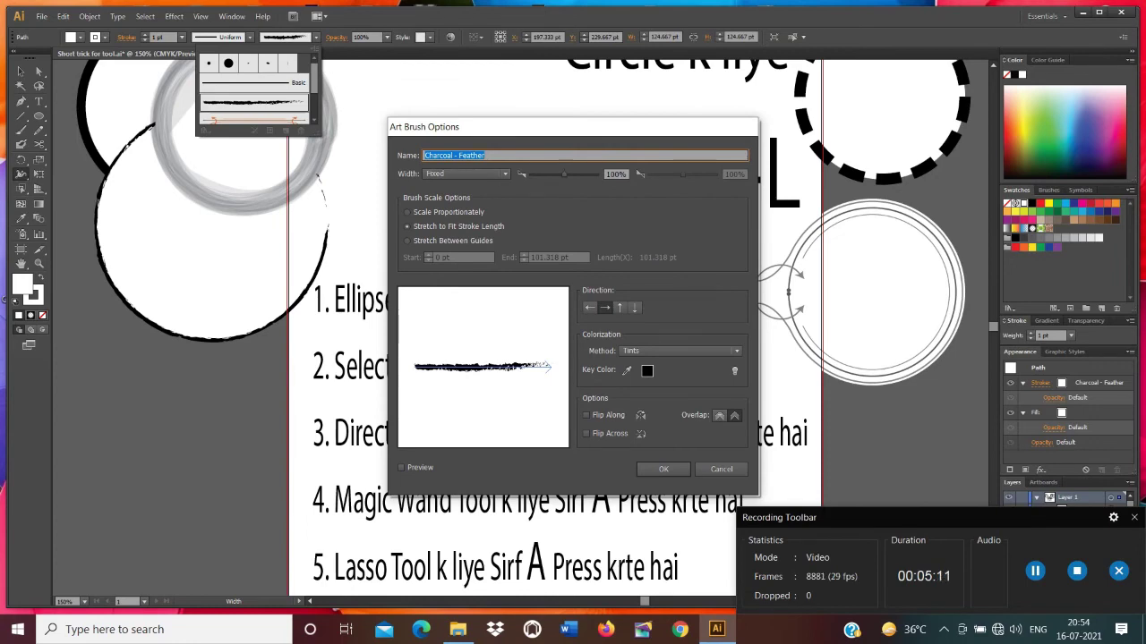
pyautogui.click(663, 469)
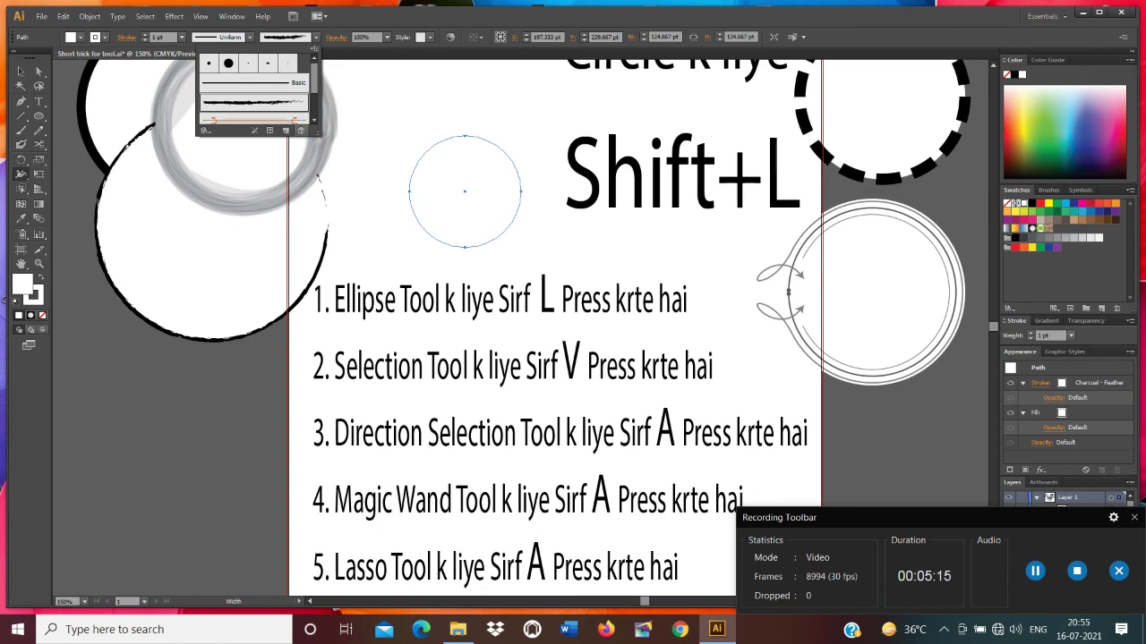
pyautogui.click(301, 131)
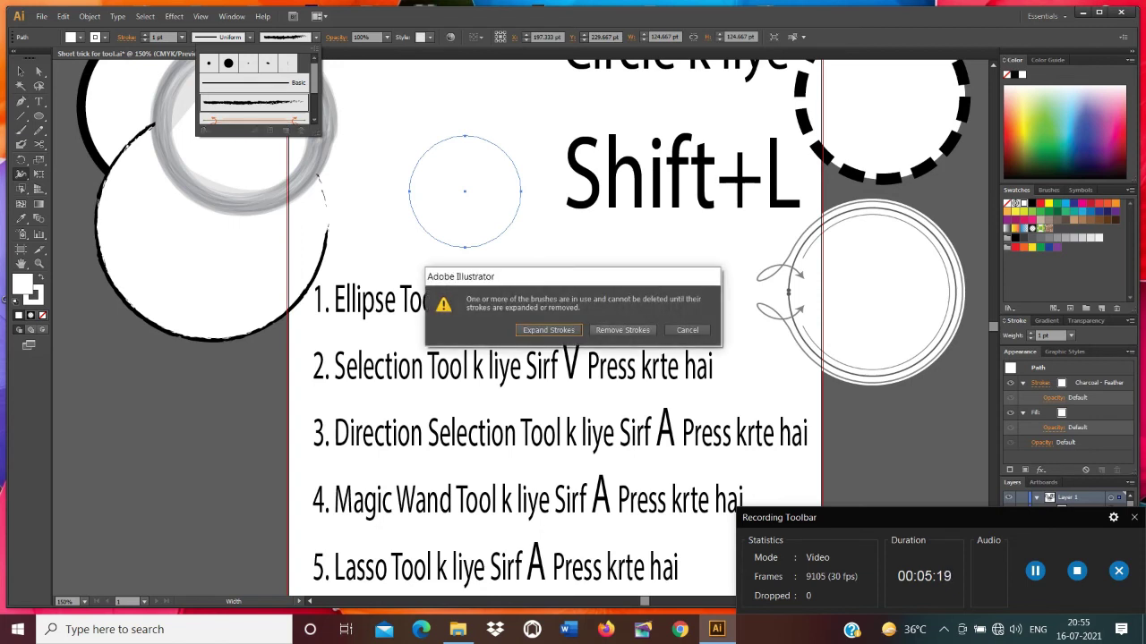
# Expand the brushed strokes at the alert, then inspect and close the Divider brush options
pyautogui.click(548, 330)
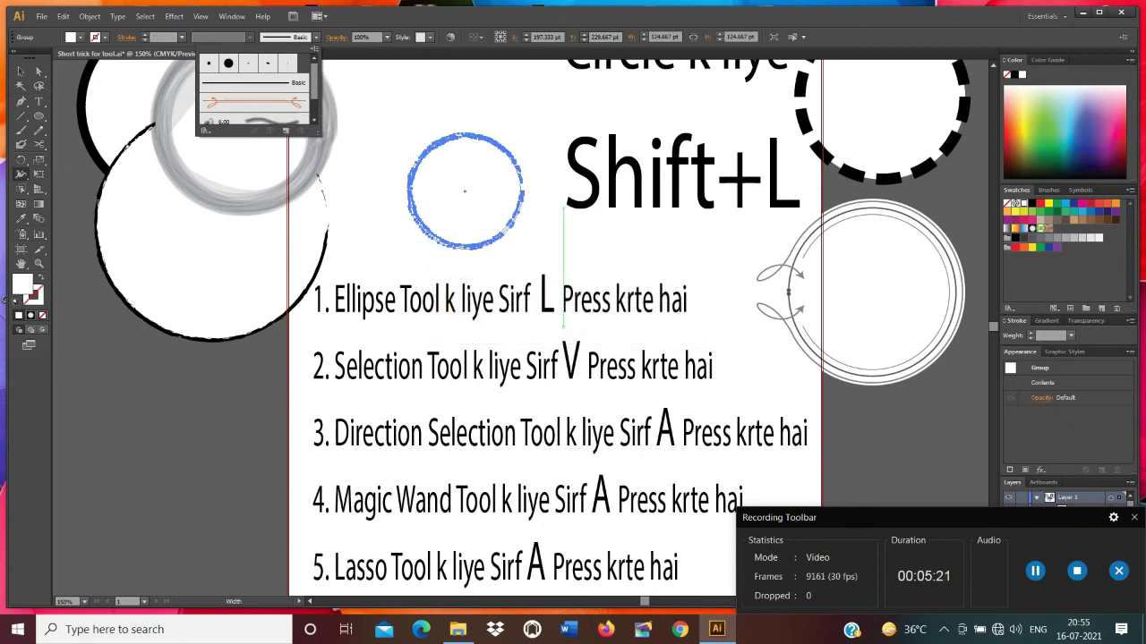
pyautogui.click(253, 102)
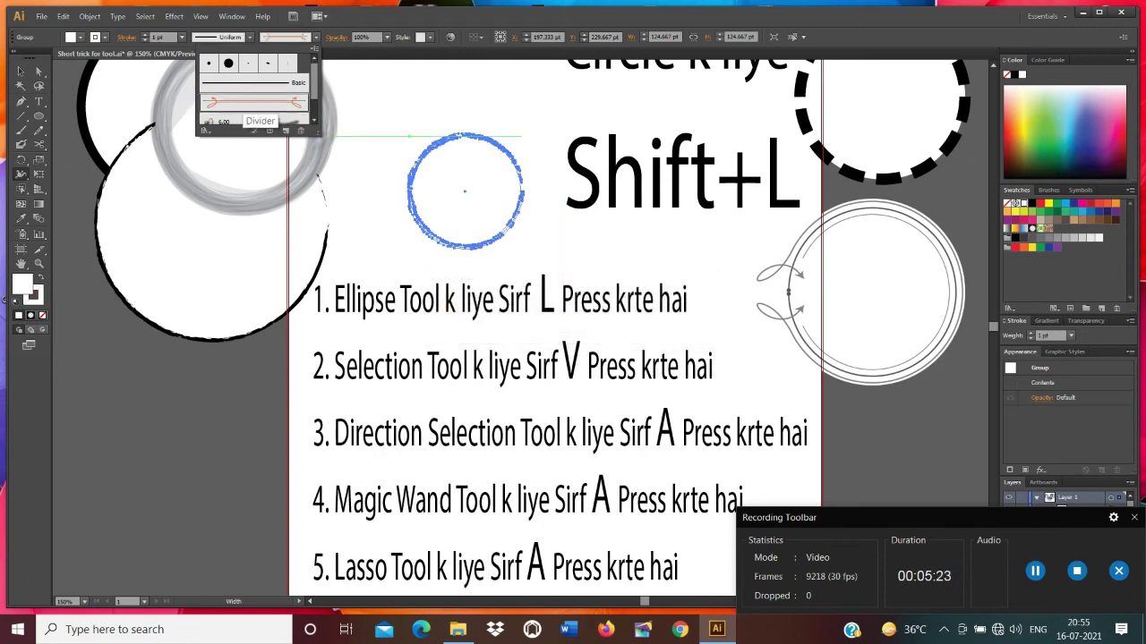
pyautogui.doubleClick(253, 101)
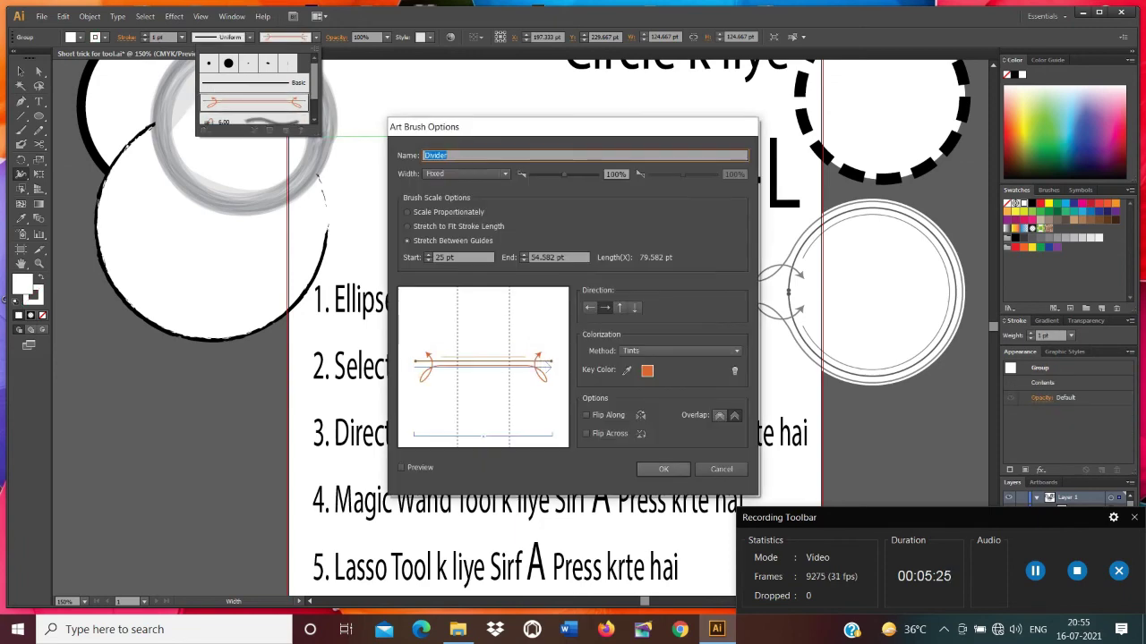
pyautogui.click(663, 469)
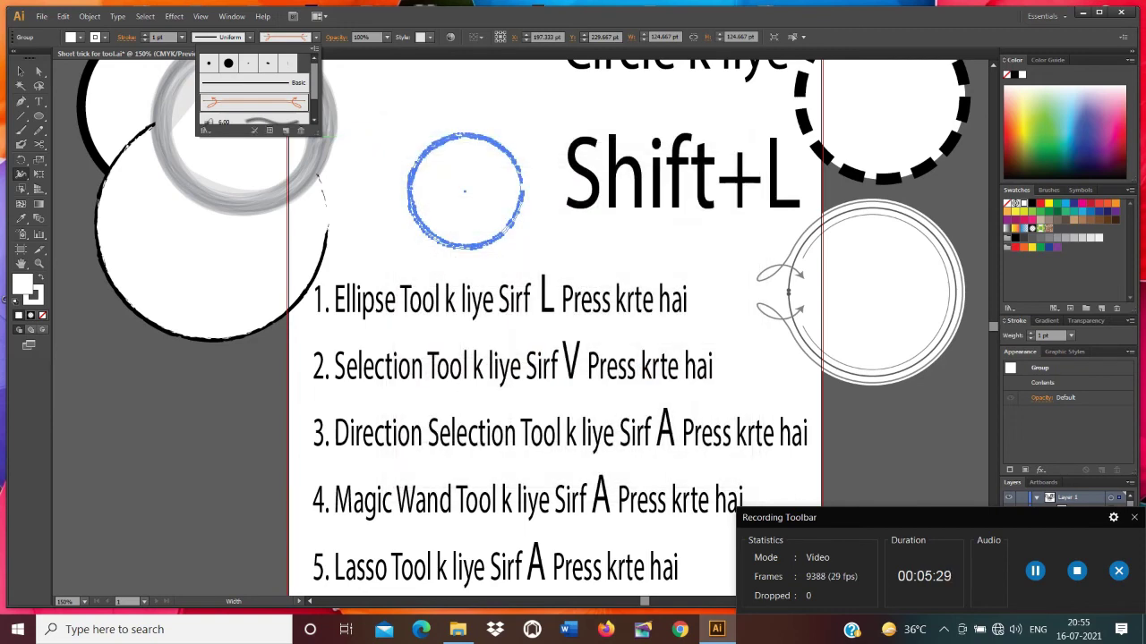
pyautogui.press('Escape')
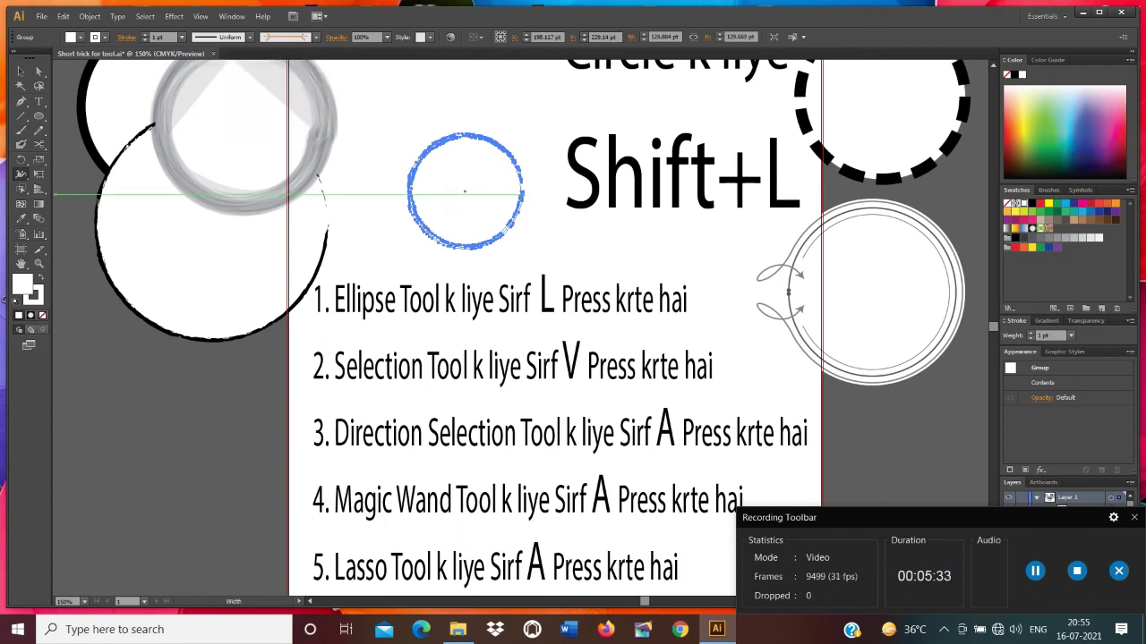
# Revert 'Short trick for tool.ai' to its saved version, discarding all edits
pyautogui.hotkey('alt', 'f')
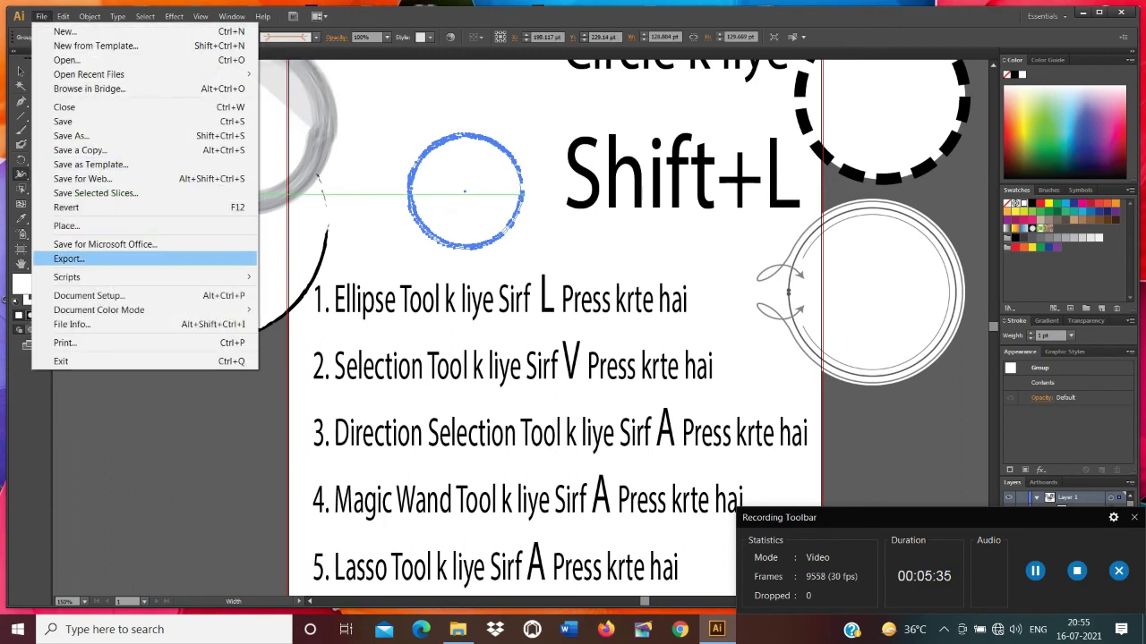
pyautogui.press('Down')
pyautogui.press('Return')
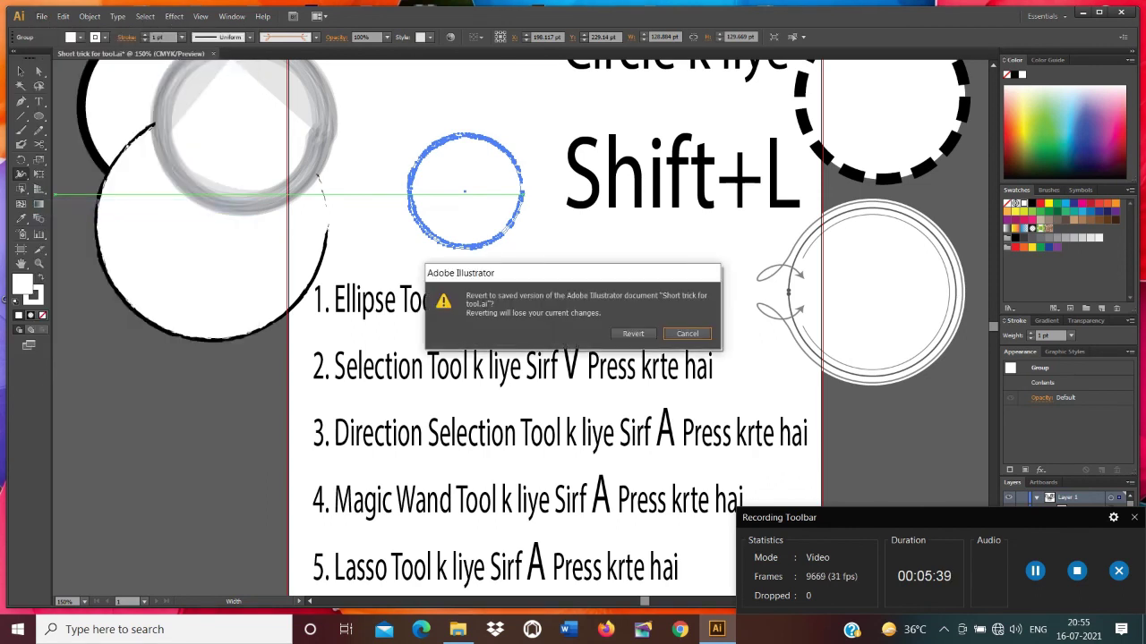
pyautogui.press('Return')
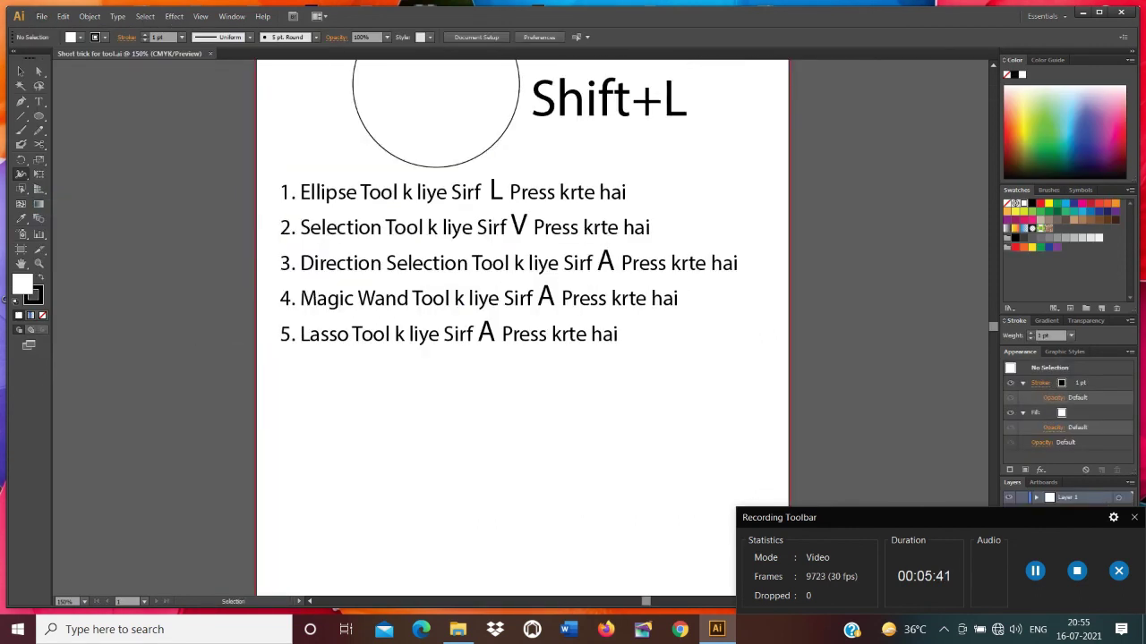
pyautogui.scroll(2, 521, 349)
pyautogui.scroll(1, 522, 349)
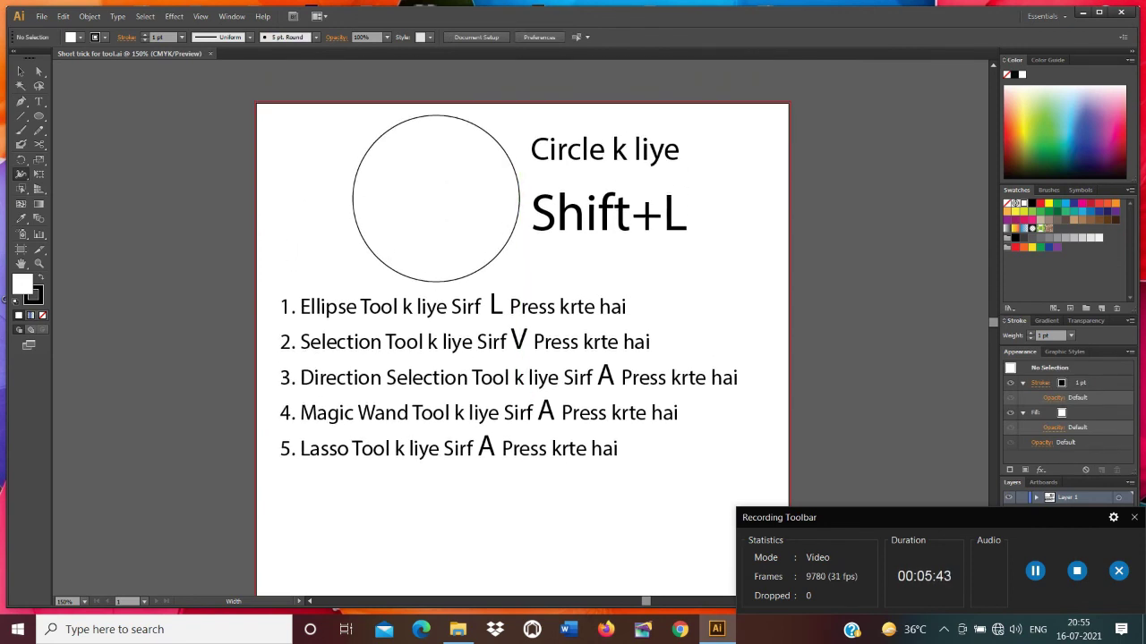